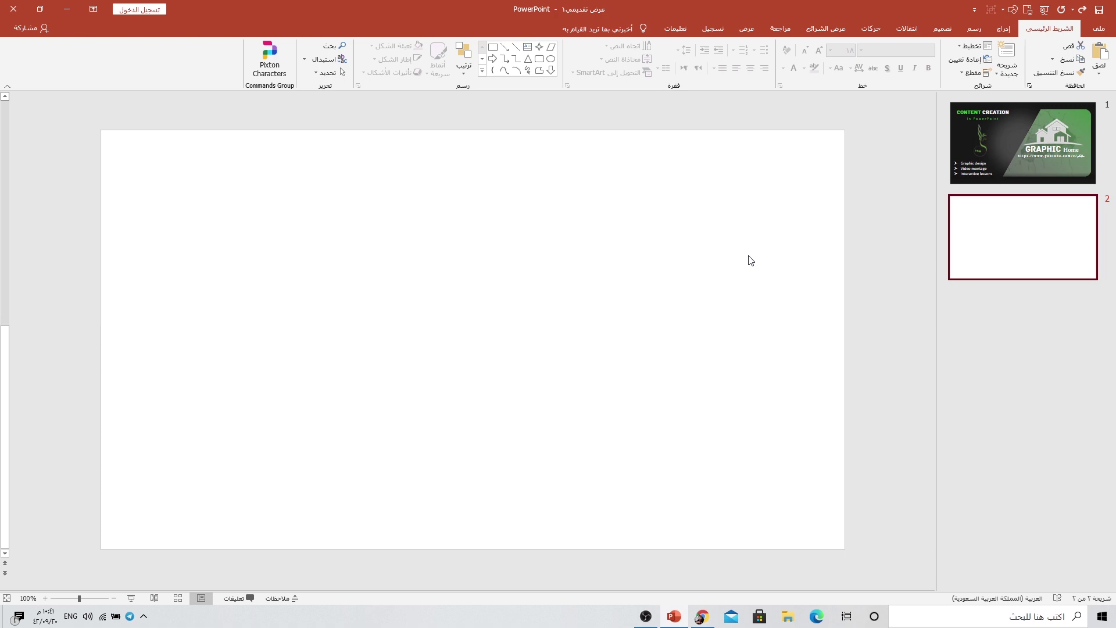
Give slide 2's background a solid black fill through Format Background
right_click(746, 183)
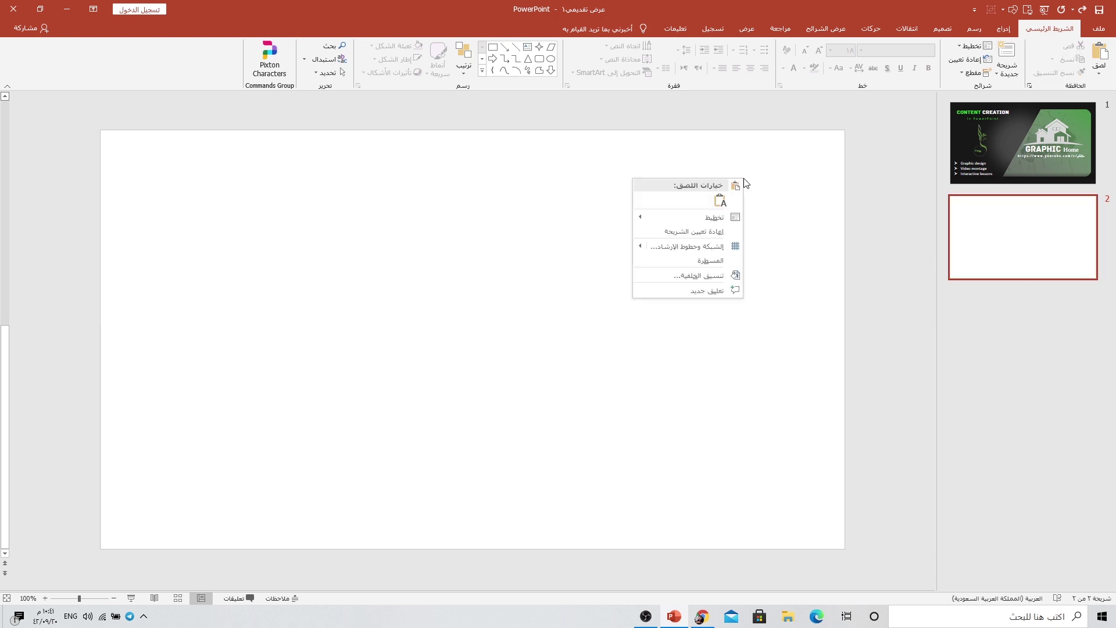
click(701, 282)
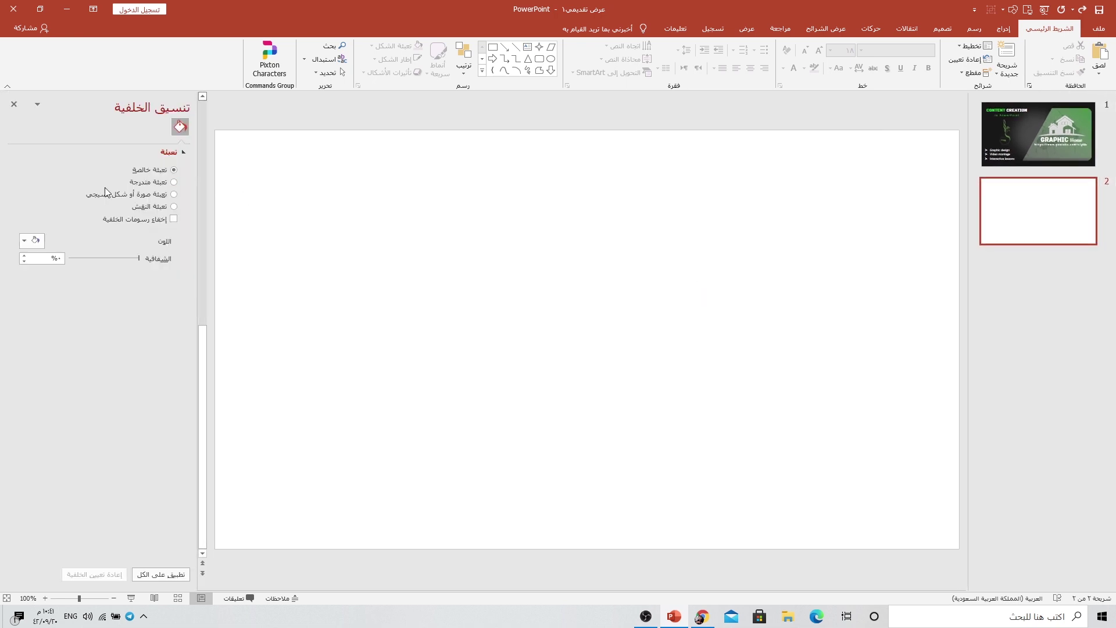
click(36, 240)
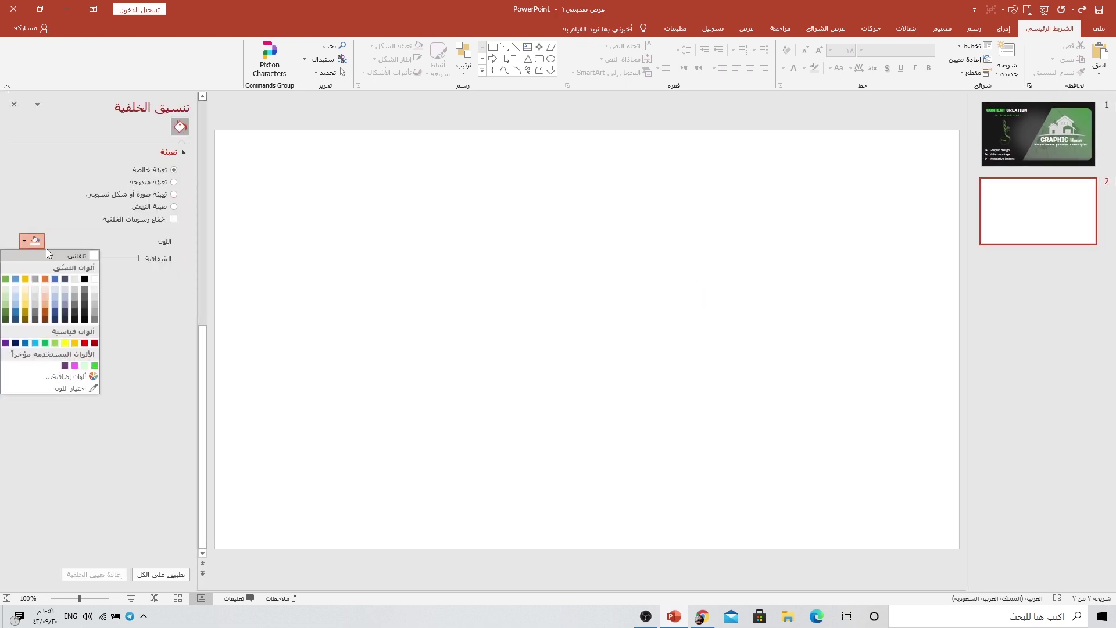
click(84, 319)
Pick the Rectangle shape from the Insert Shapes gallery
click(1003, 28)
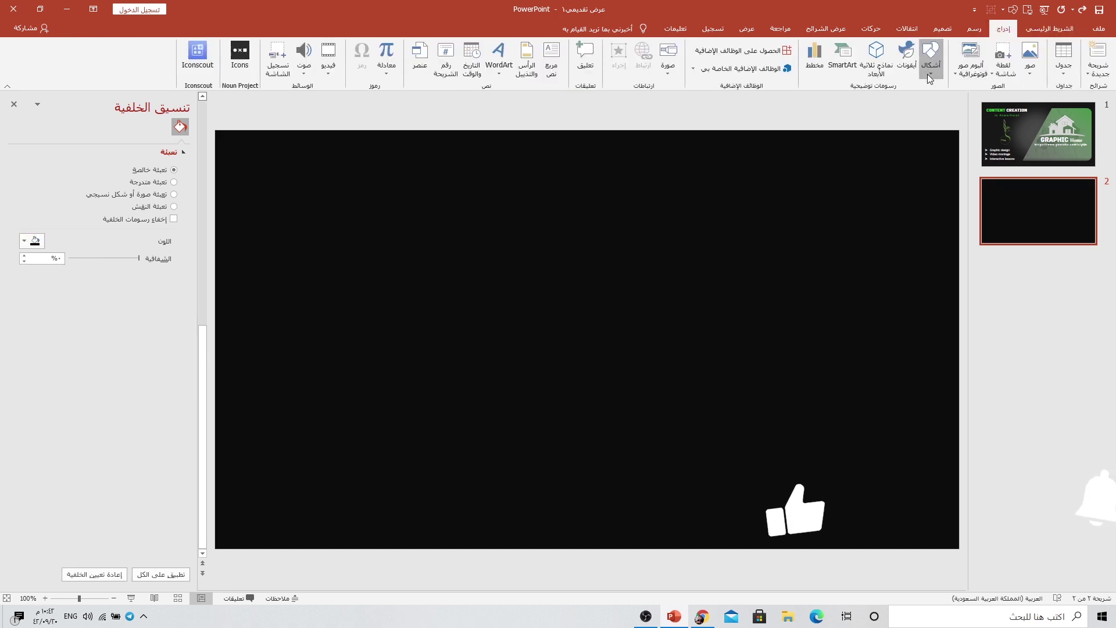
click(929, 64)
click(882, 102)
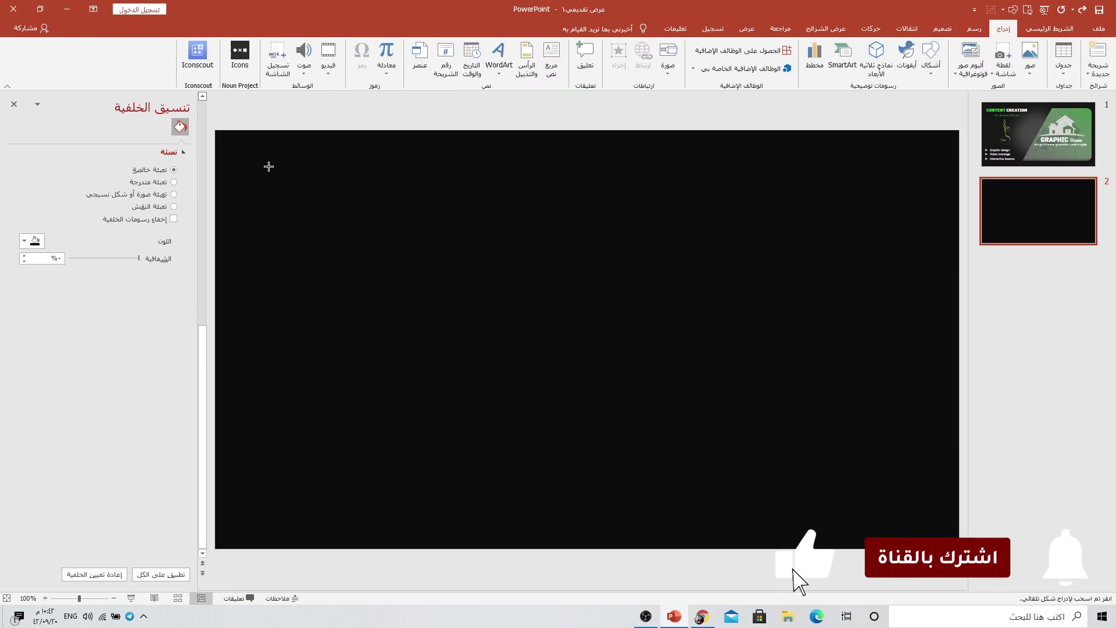
Draw a large rectangle over the slide's left part with no outline
mouse_move(215, 131)
mouse_down()
mouse_move(620, 481)
mouse_move(720, 548)
mouse_up()
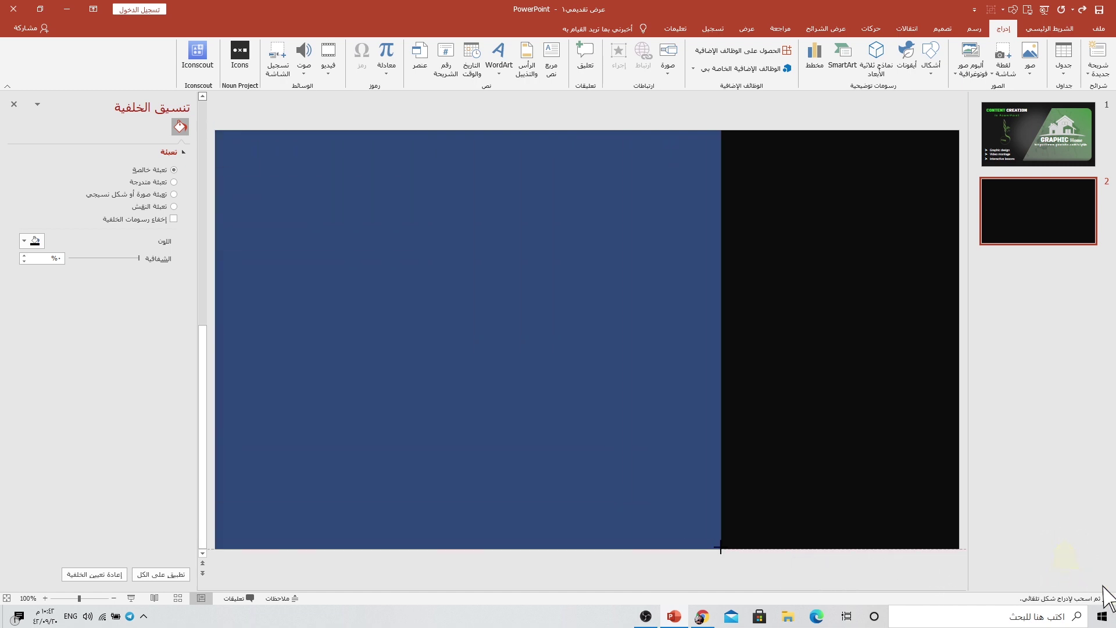
click(690, 59)
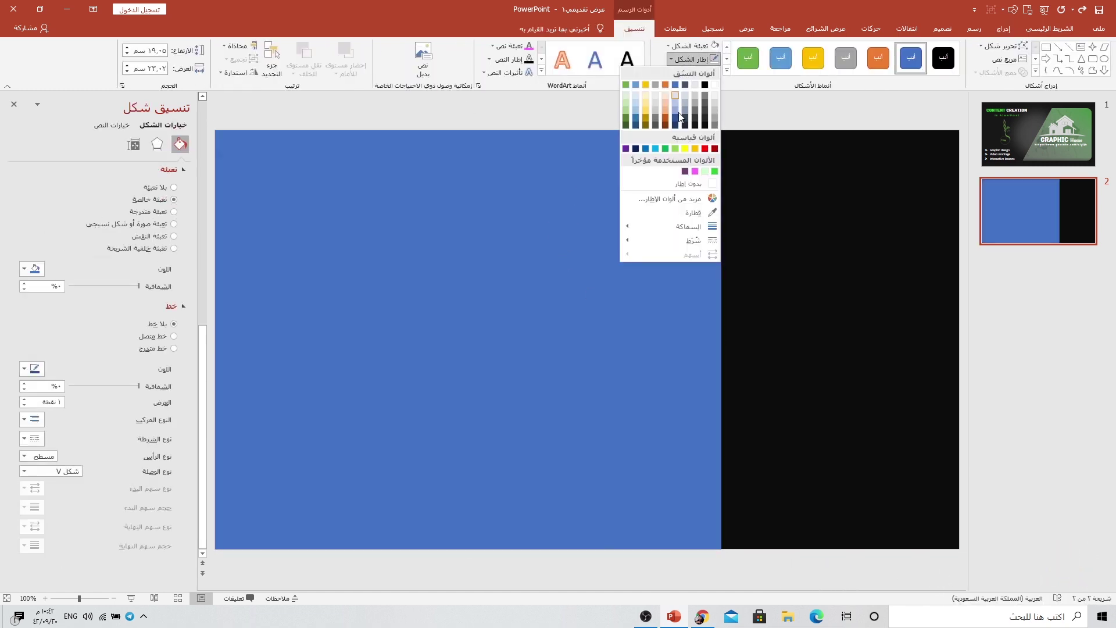
key(Escape)
scroll(542, 217, down, 2)
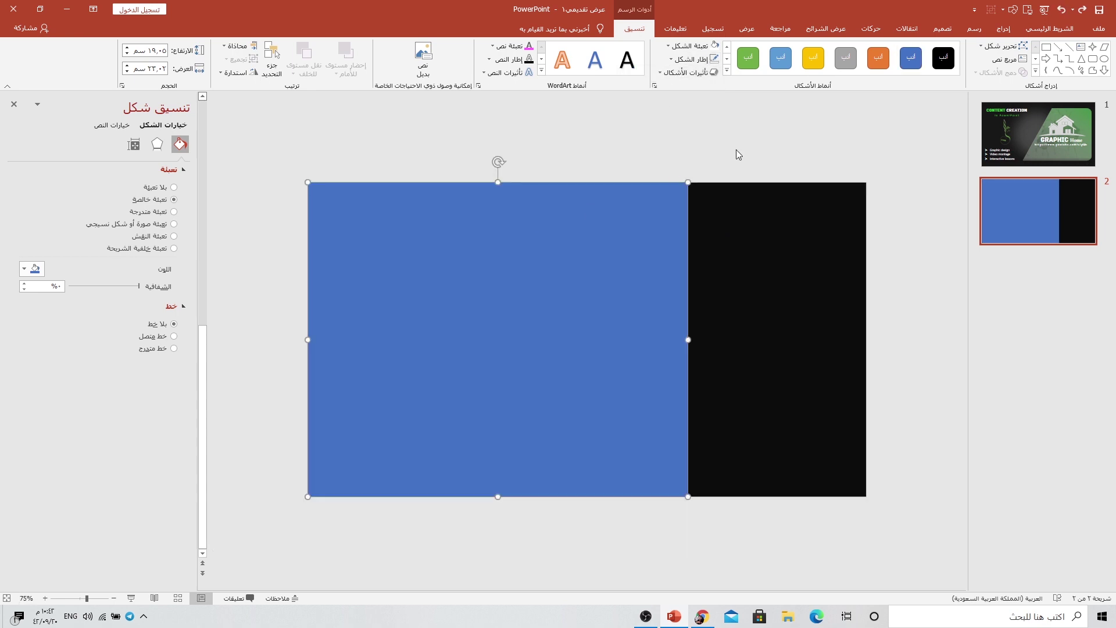
Draw a second rectangle across the right side, then tilt and lengthen it
click(1003, 29)
click(930, 58)
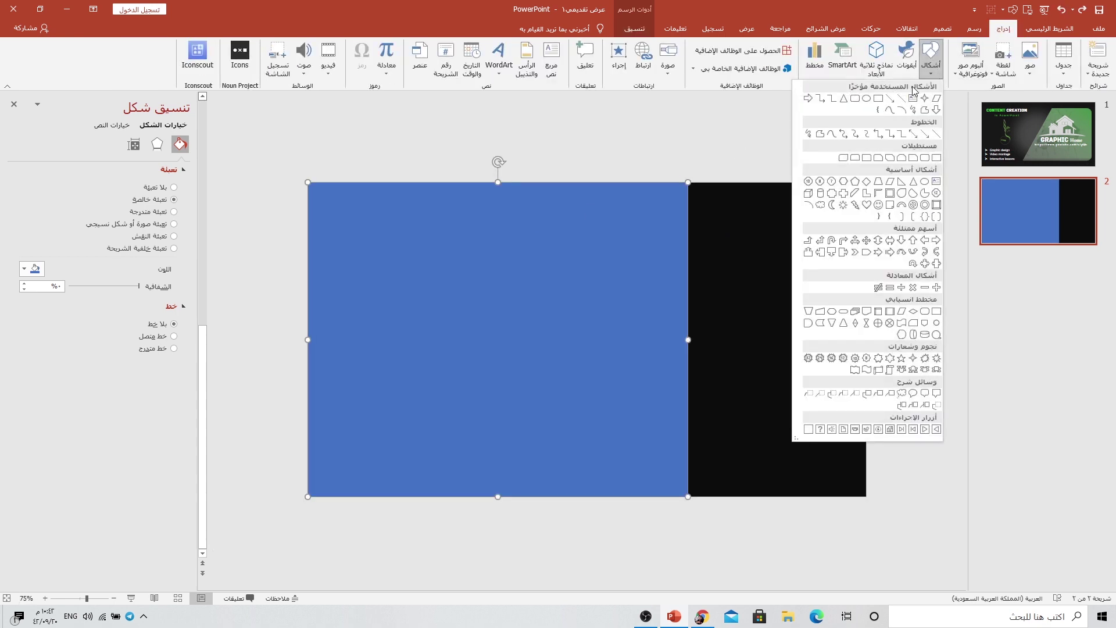
click(879, 98)
drag(625, 145, 944, 532)
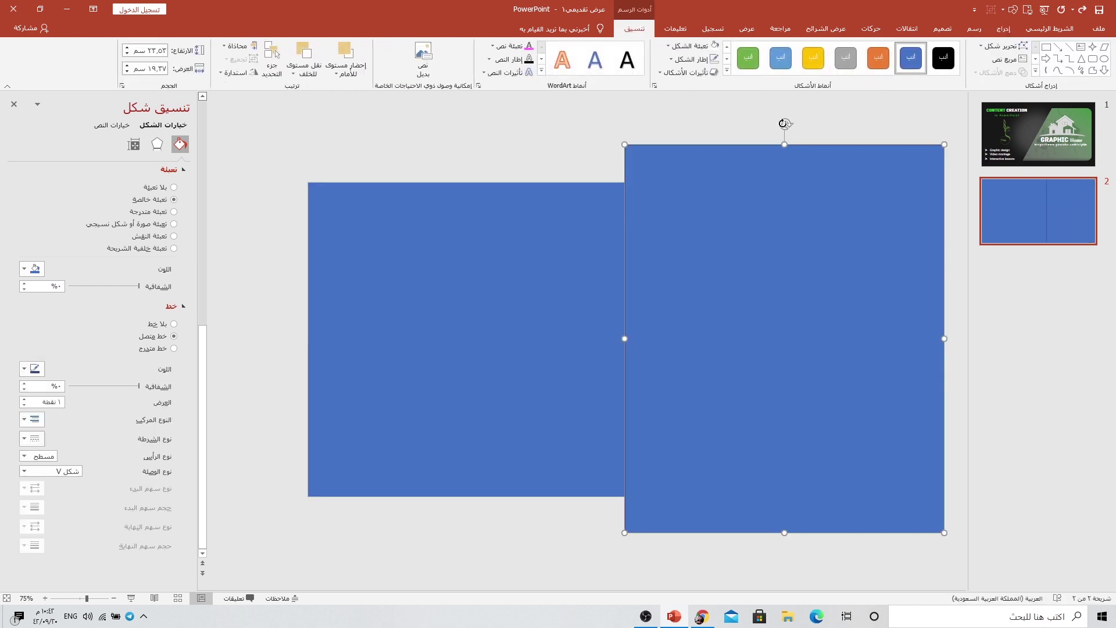
mouse_move(785, 124)
mouse_down()
mouse_move(849, 133)
mouse_move(817, 142)
mouse_up()
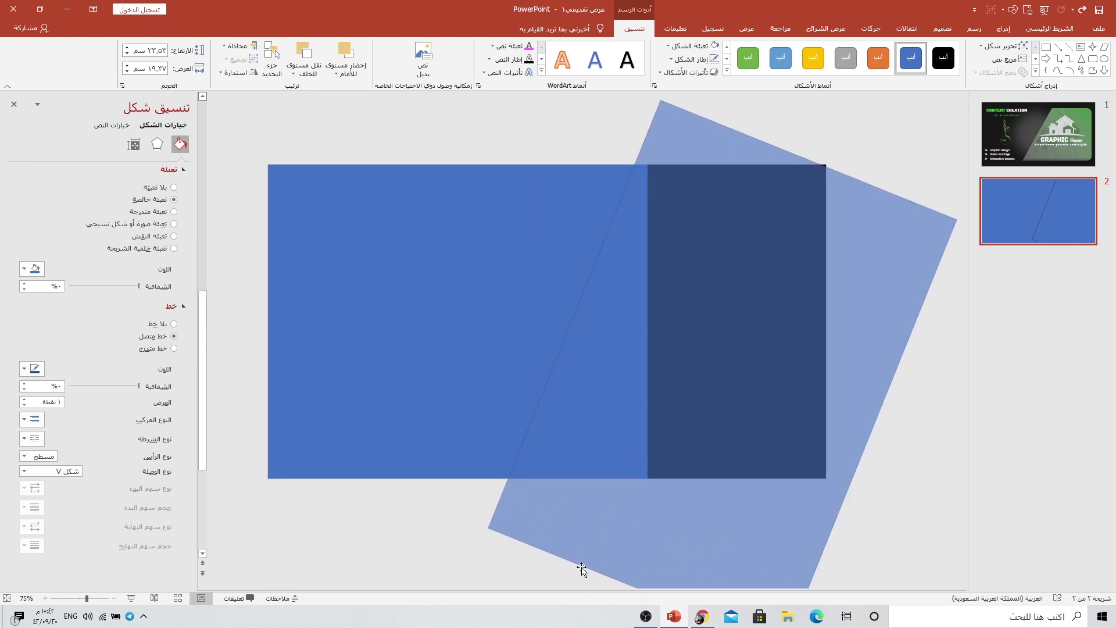
drag(666, 519, 583, 568)
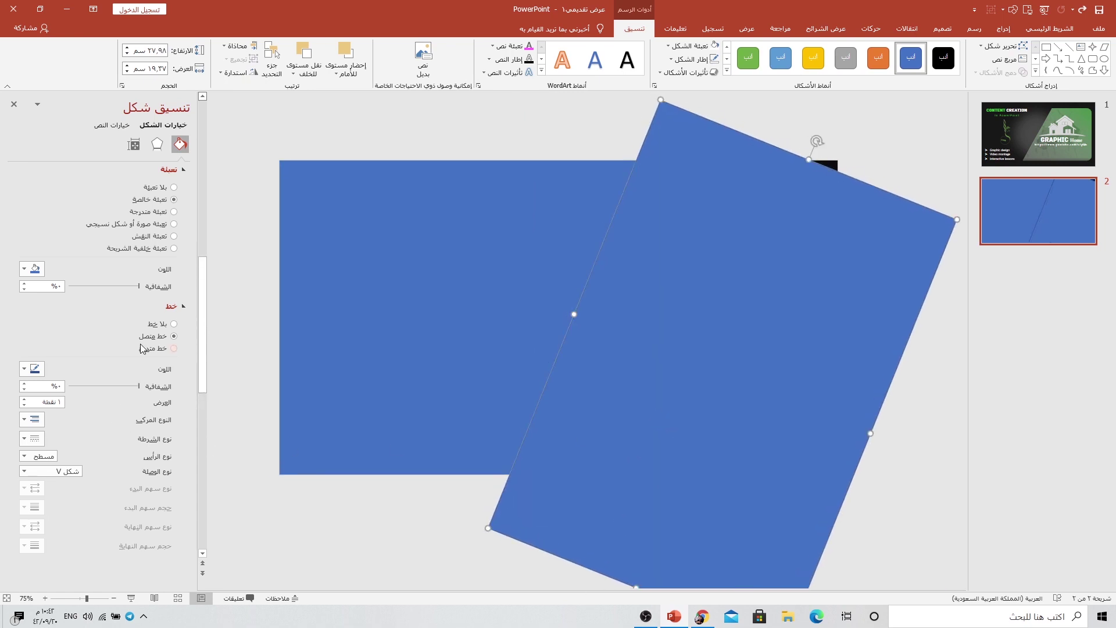
Make the tilted rectangle 33% transparent and fine-tune its angle and position
drag(138, 286, 116, 286)
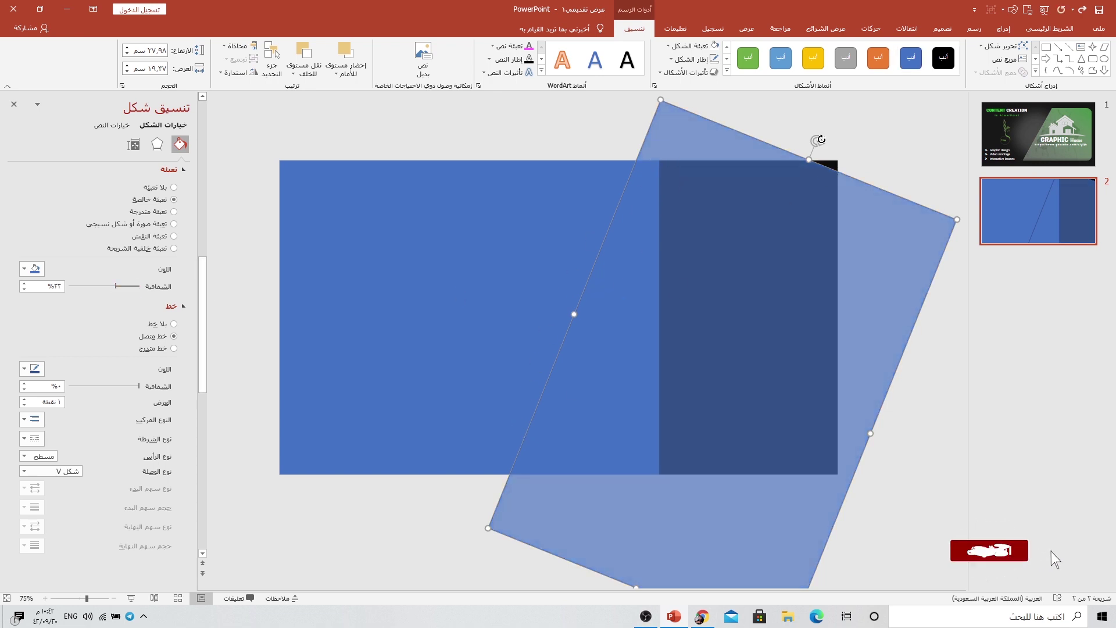
drag(821, 140, 823, 146)
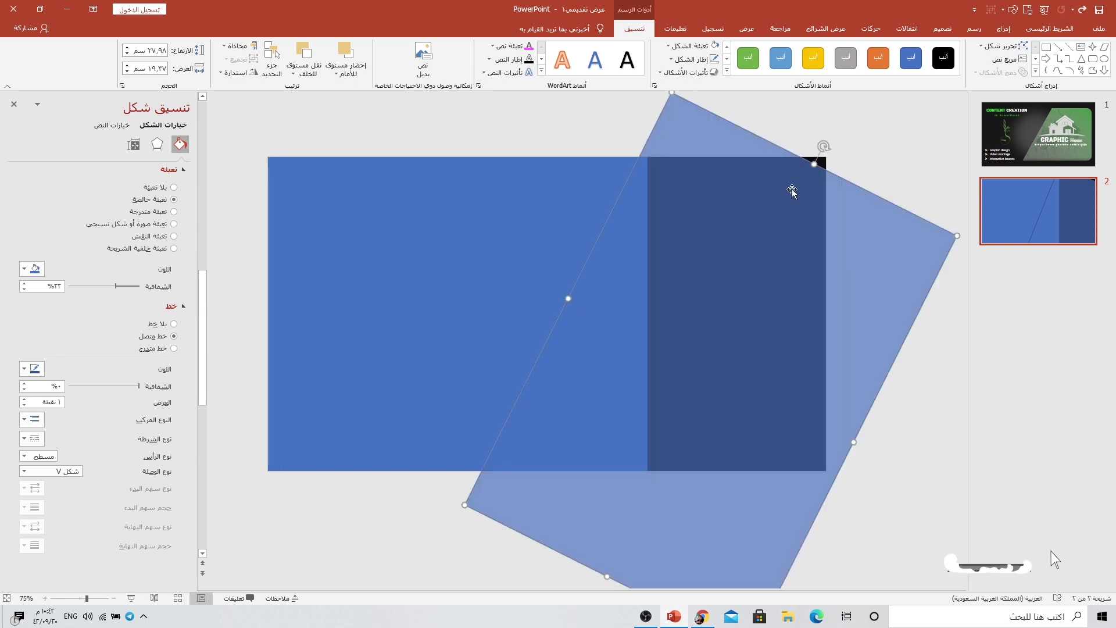
drag(752, 218, 757, 206)
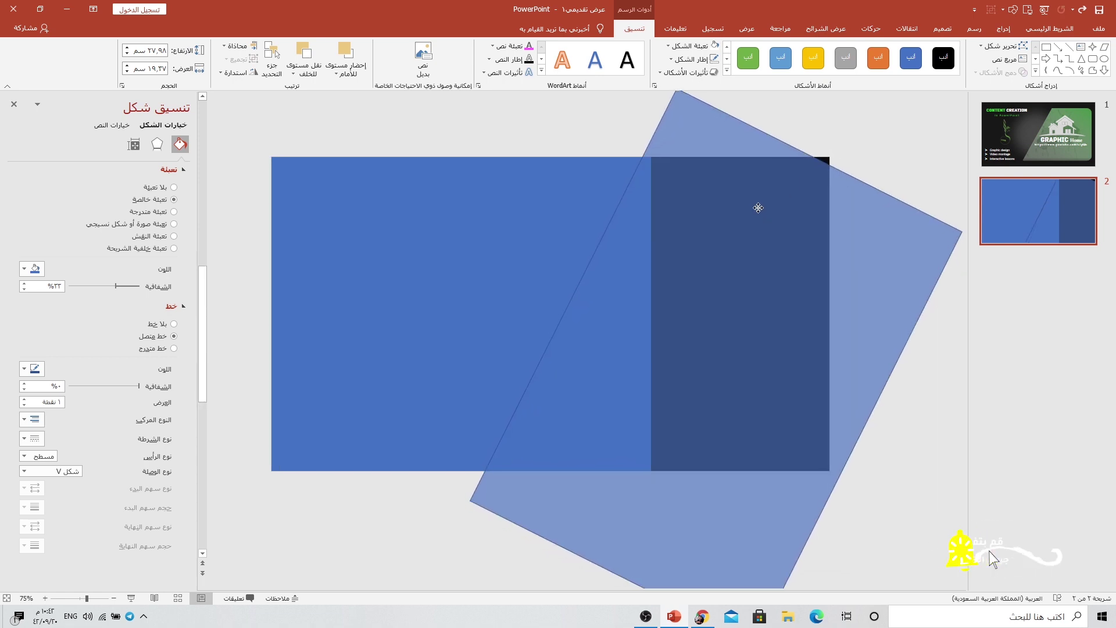
click(369, 295)
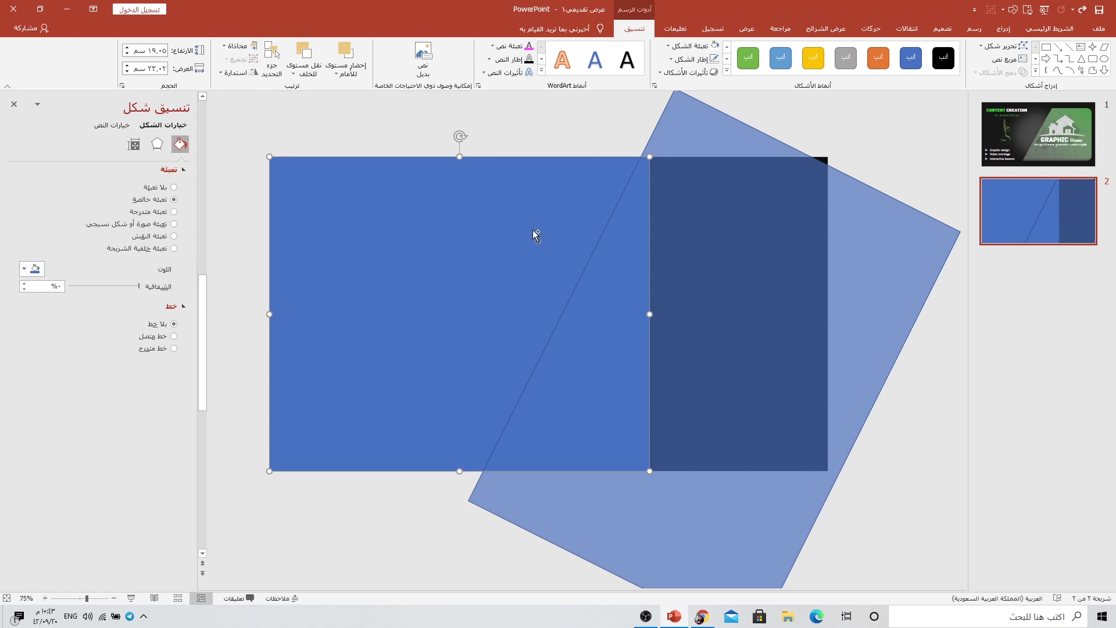
Subtract the tilted rectangle from the blue rectangle with Merge Shapes
shift+click(903, 289)
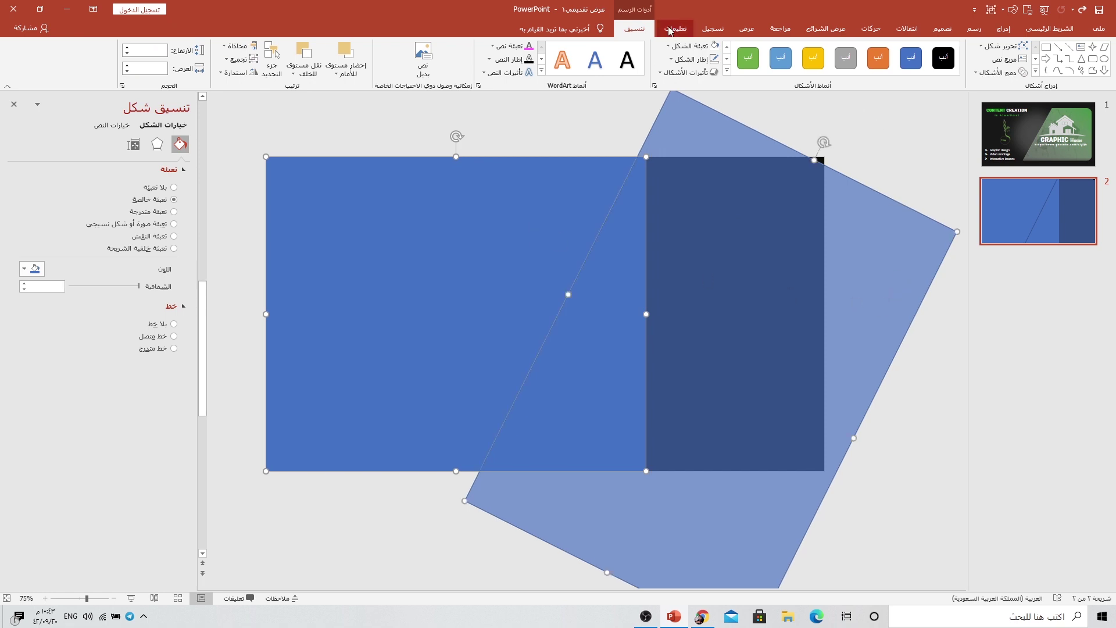
click(986, 74)
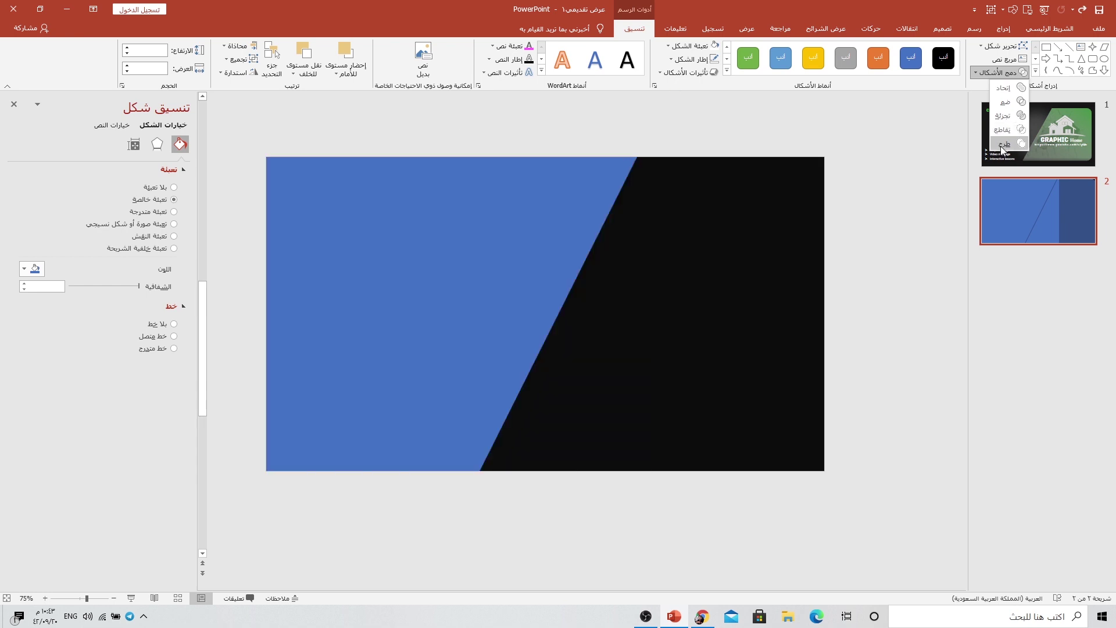
click(1006, 141)
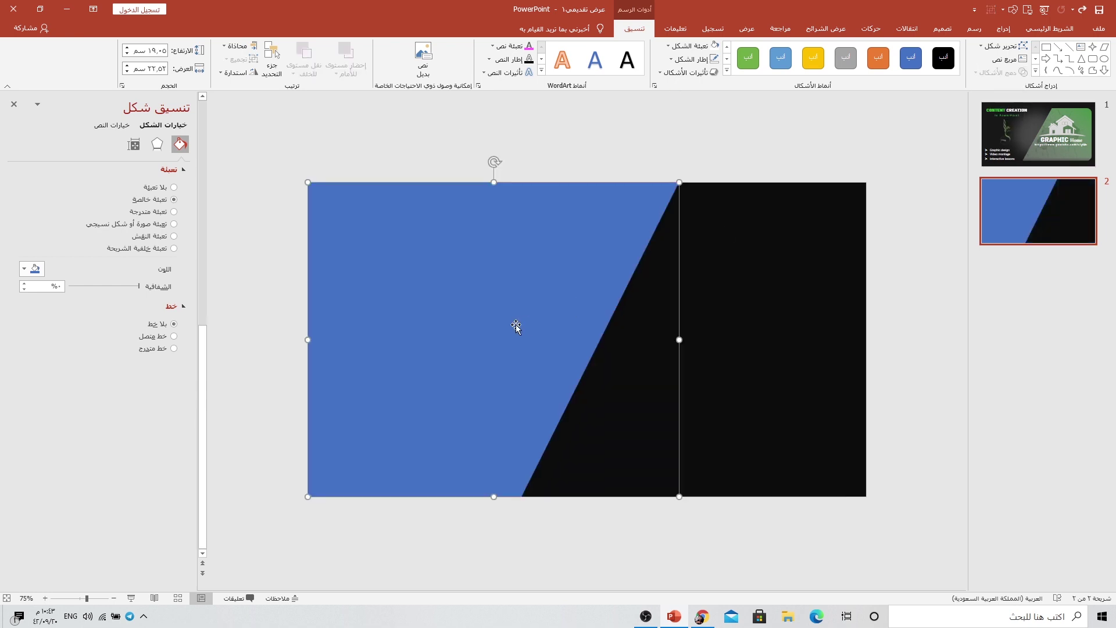
Fill the cut slanted panel black
scroll(516, 325, up, 3)
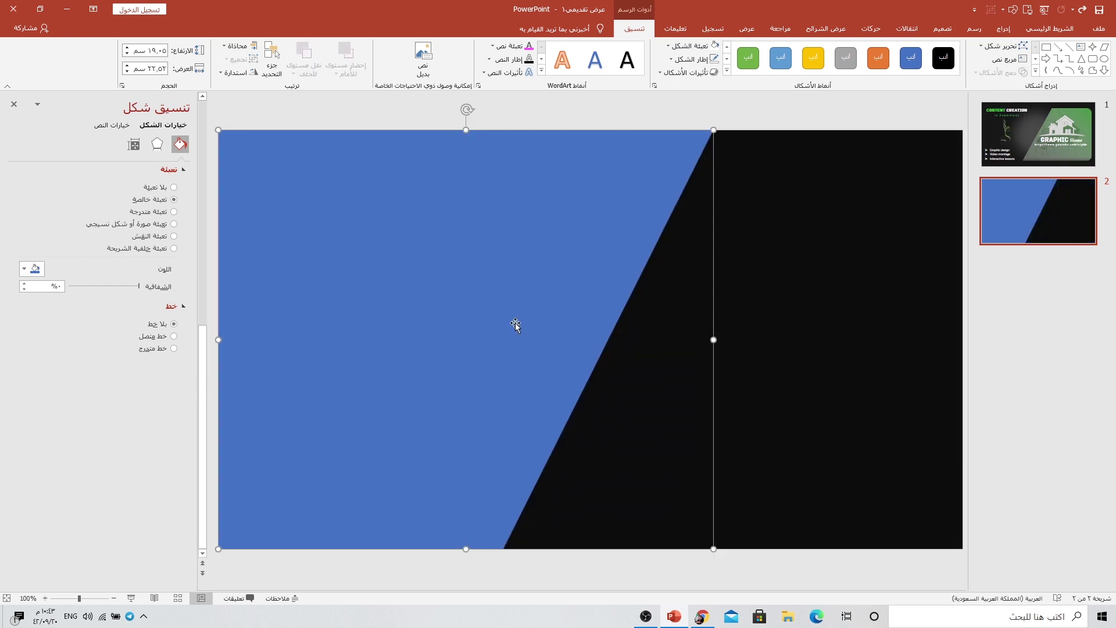
click(32, 270)
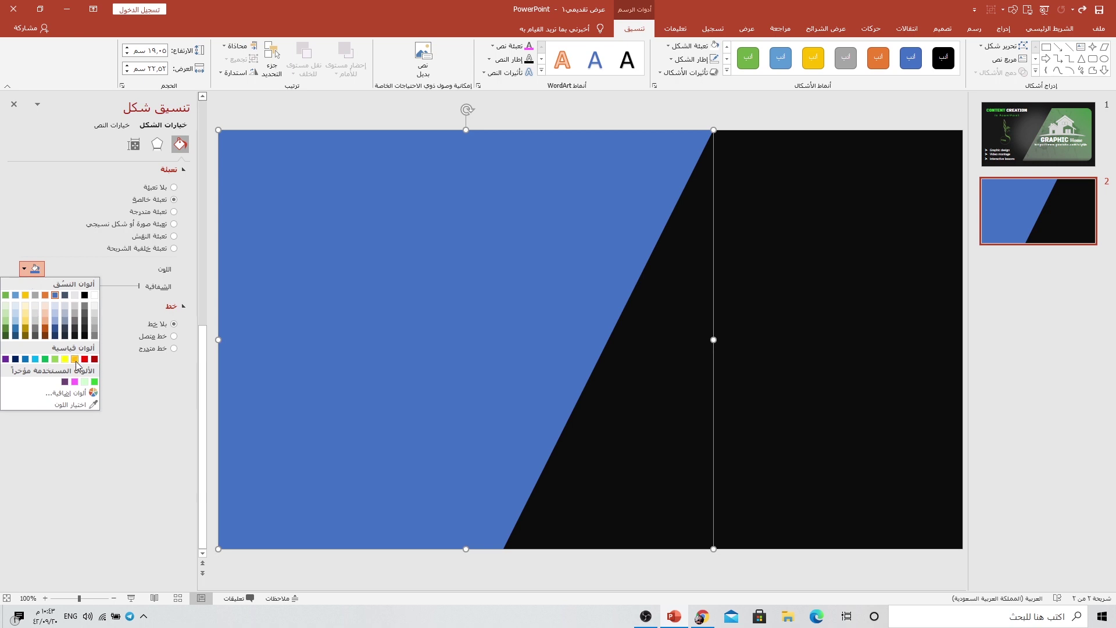
click(84, 336)
scroll(682, 212, down, 3)
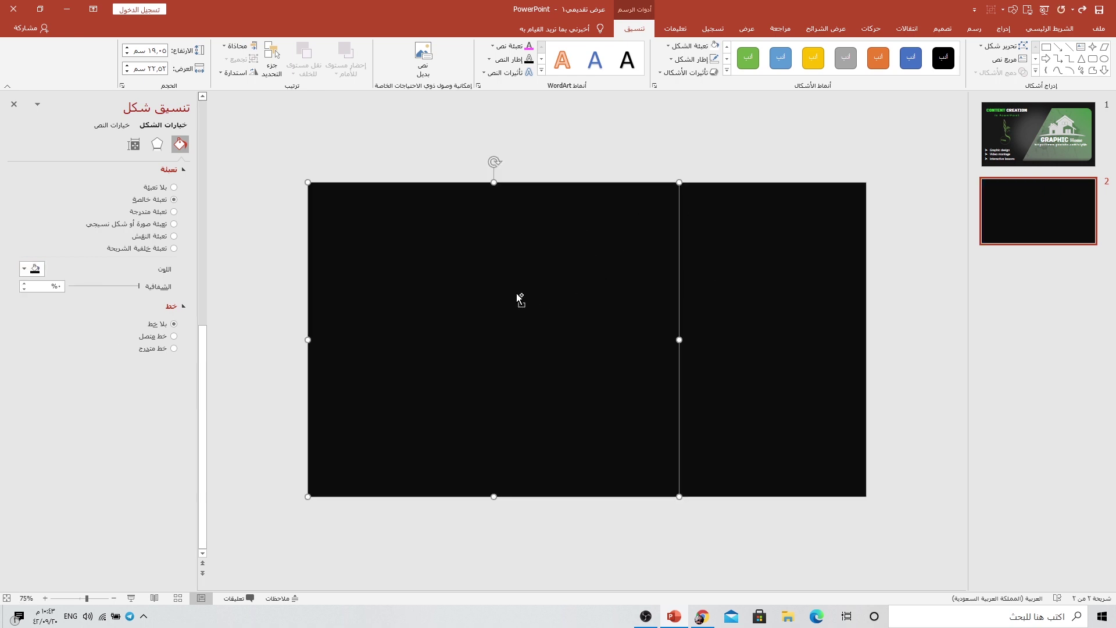
scroll(514, 291, up, 3)
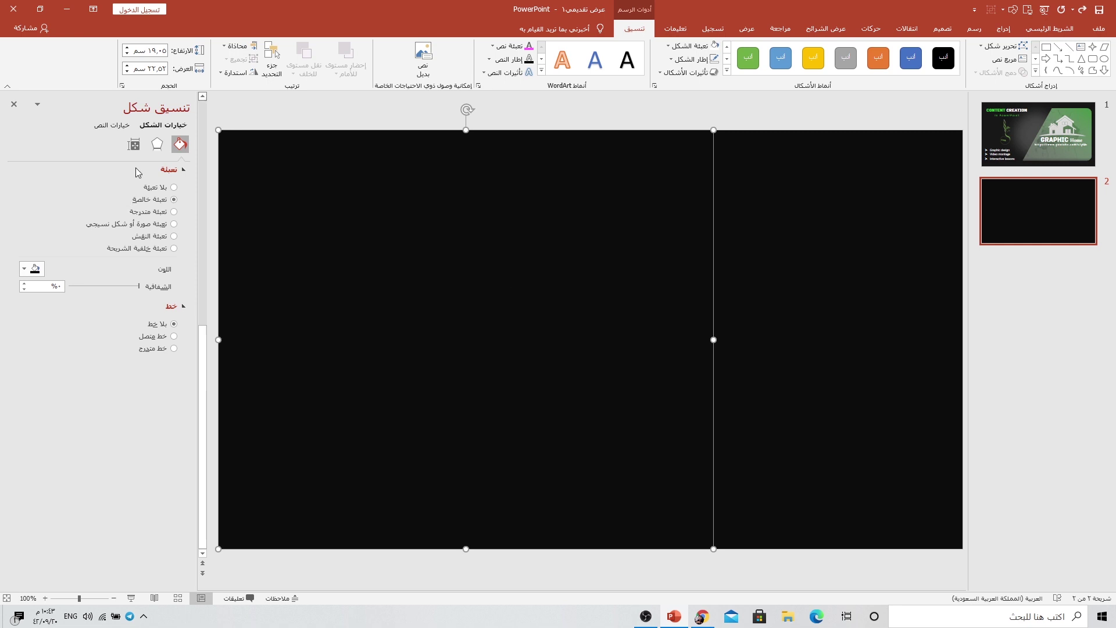
scroll(513, 292, down, 3)
click(907, 110)
click(1000, 29)
Draw a rounded rectangle over the right part, reduce its corner radius, and remove its outline
click(930, 58)
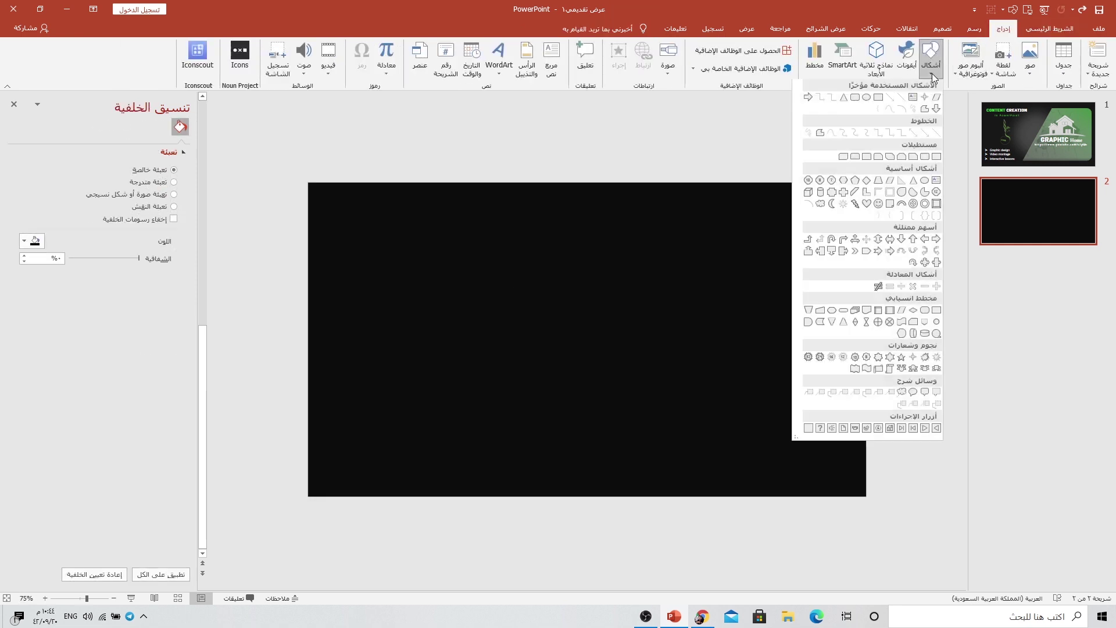
click(857, 100)
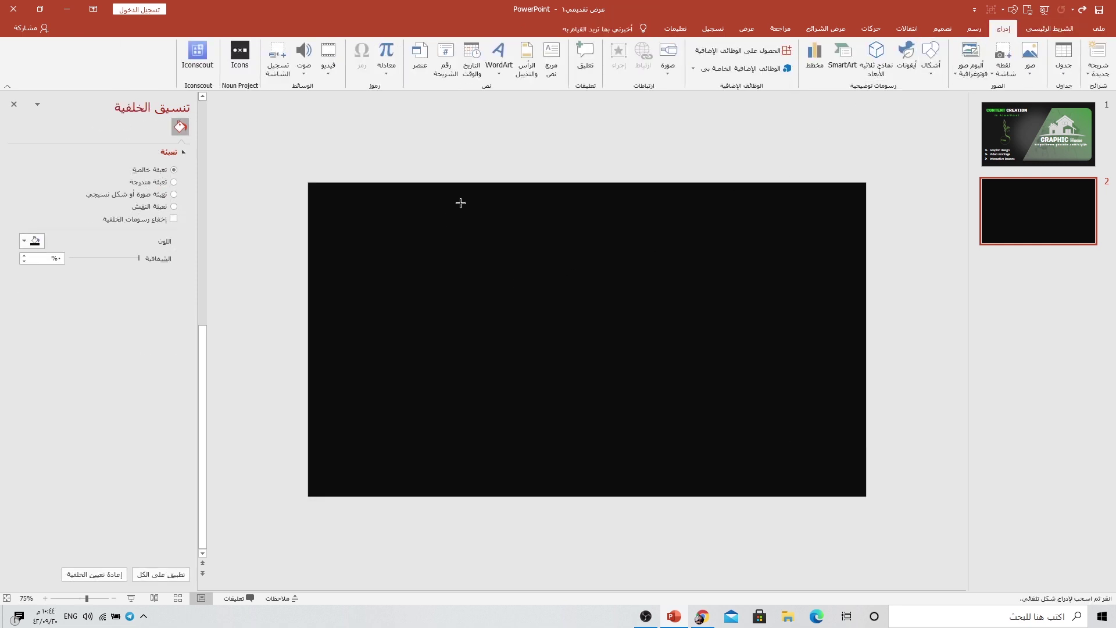
drag(461, 203, 851, 469)
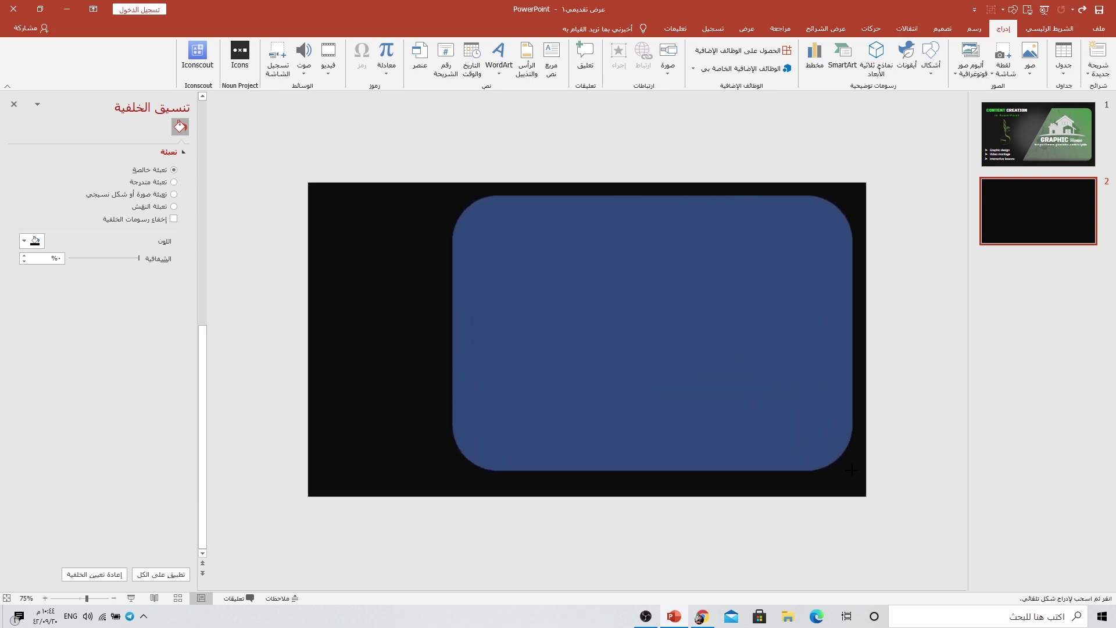
drag(852, 469, 852, 473)
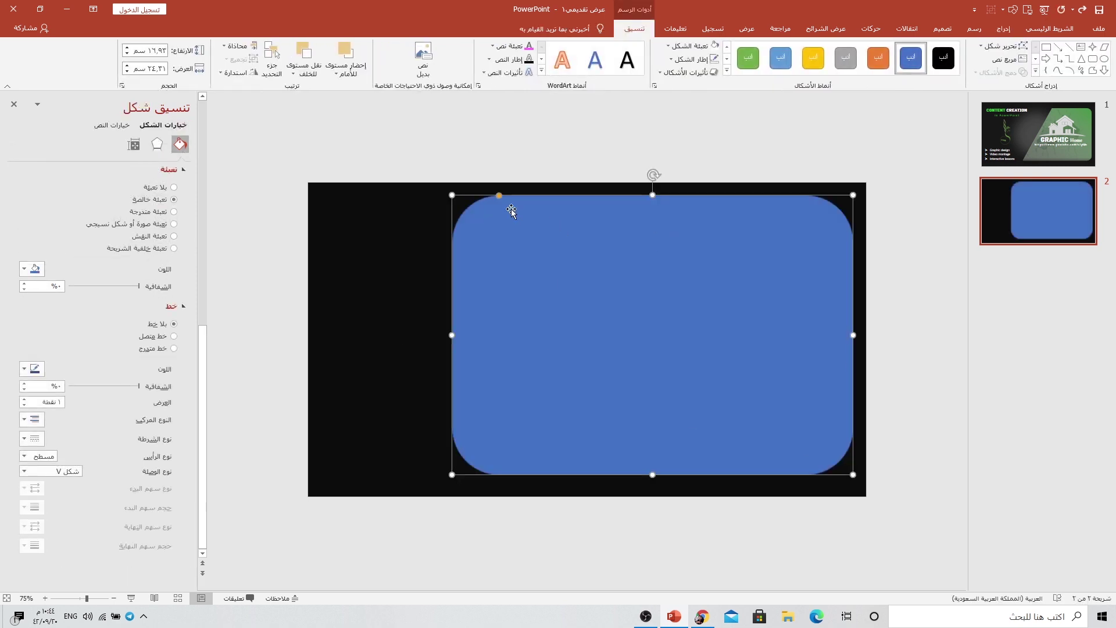
drag(499, 198, 473, 196)
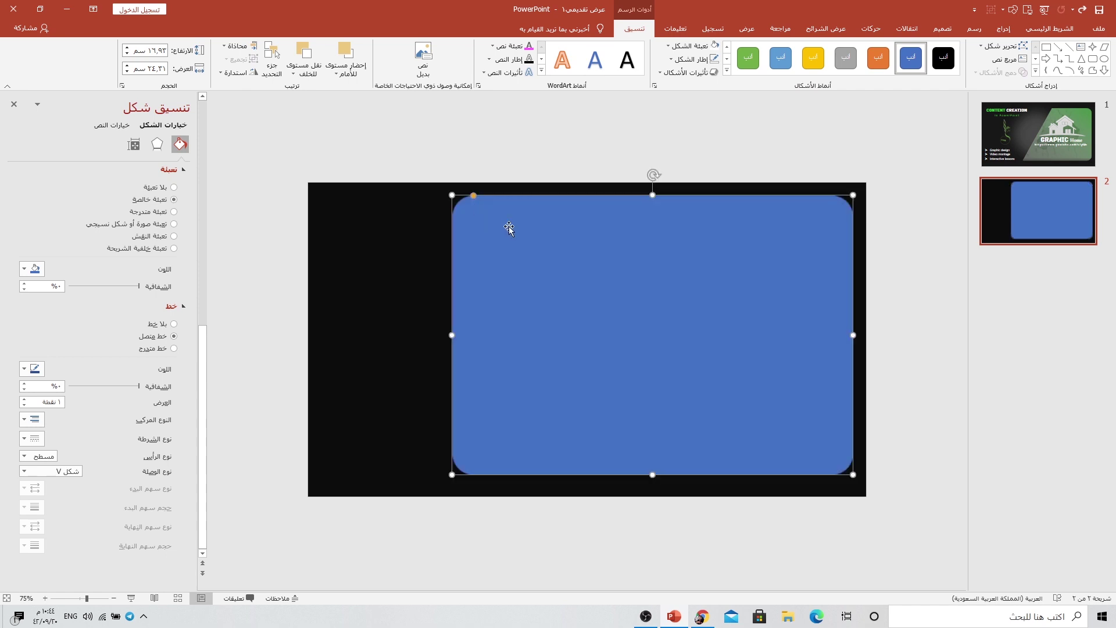
click(698, 59)
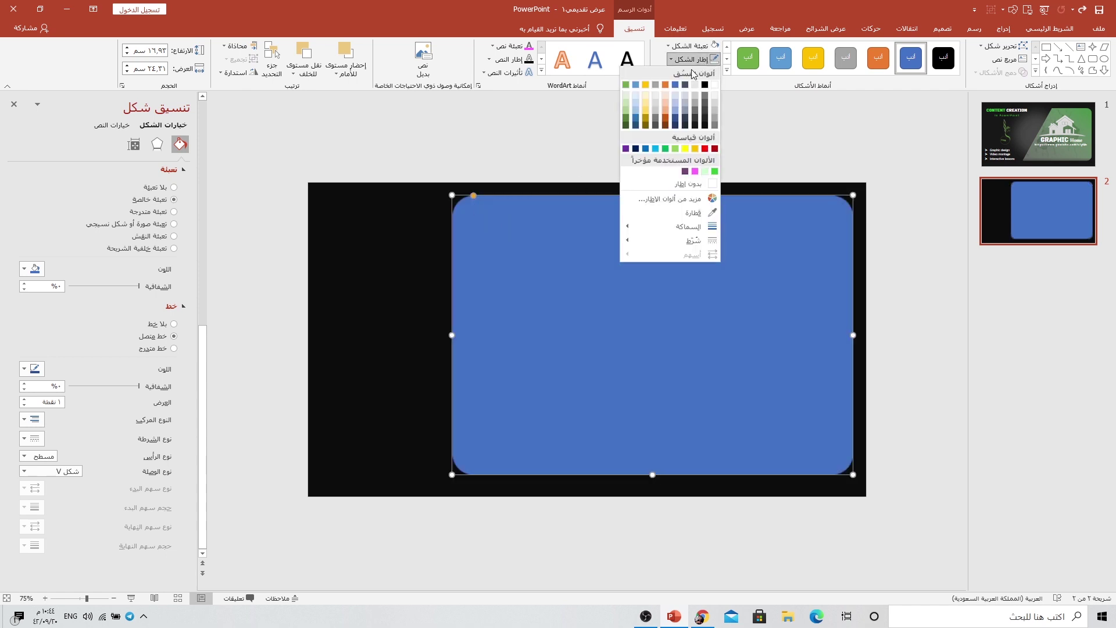
click(657, 192)
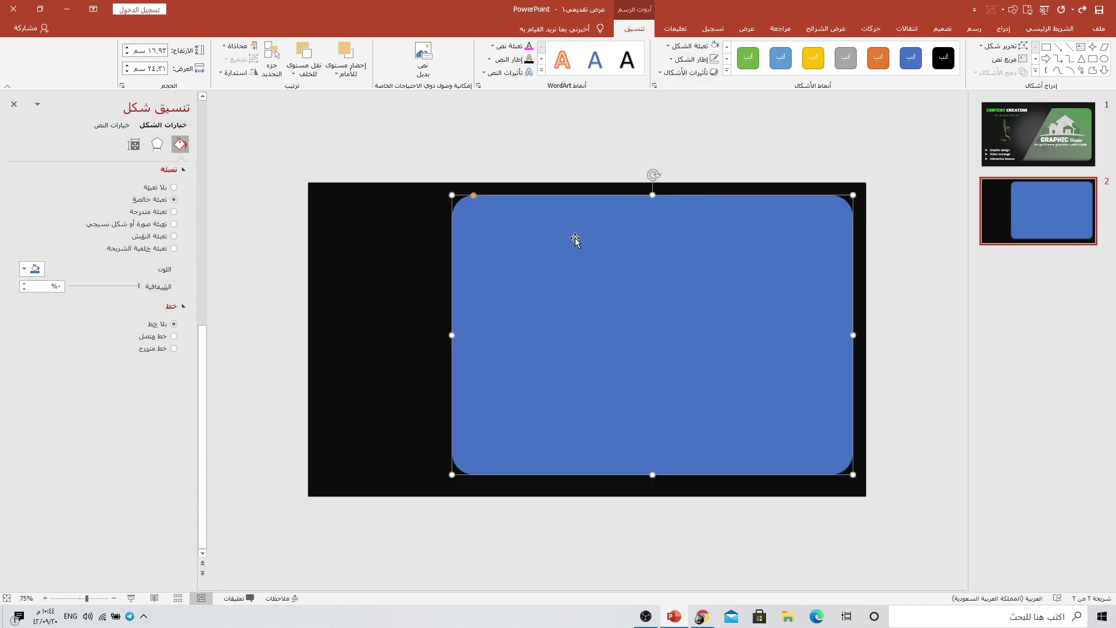
Fill the rounded panel with crack01.jpg at 0% transparency
click(141, 228)
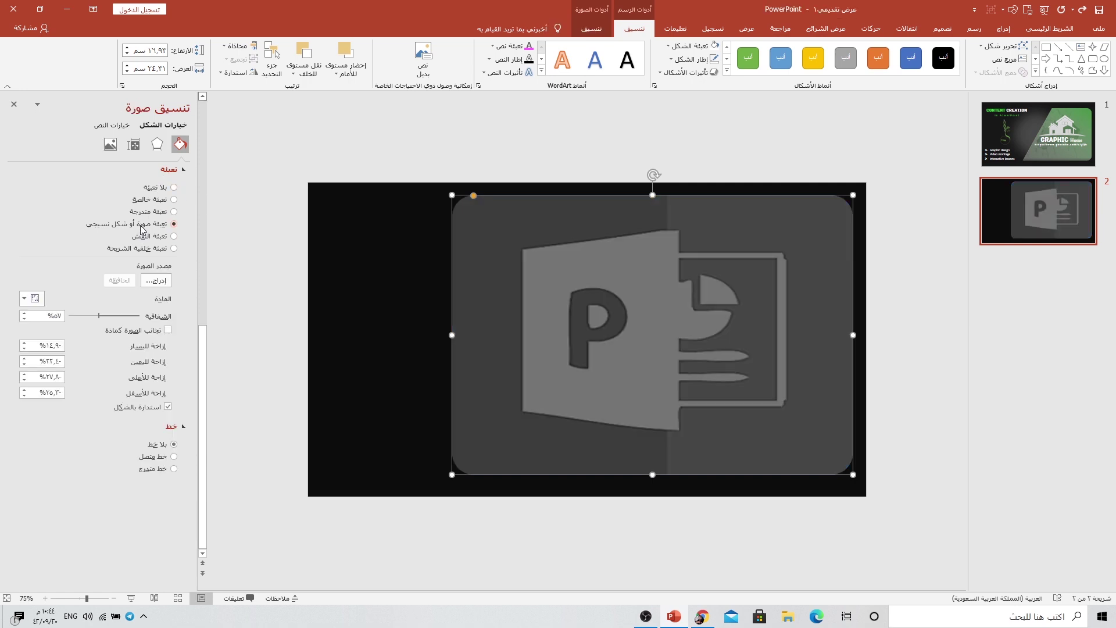
click(154, 281)
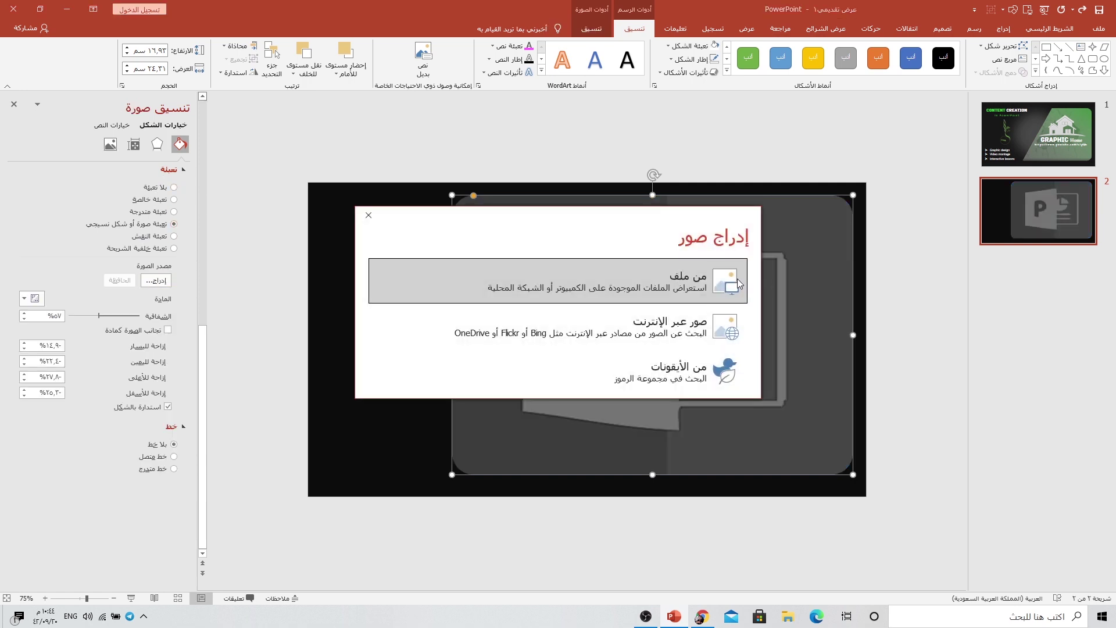
click(737, 282)
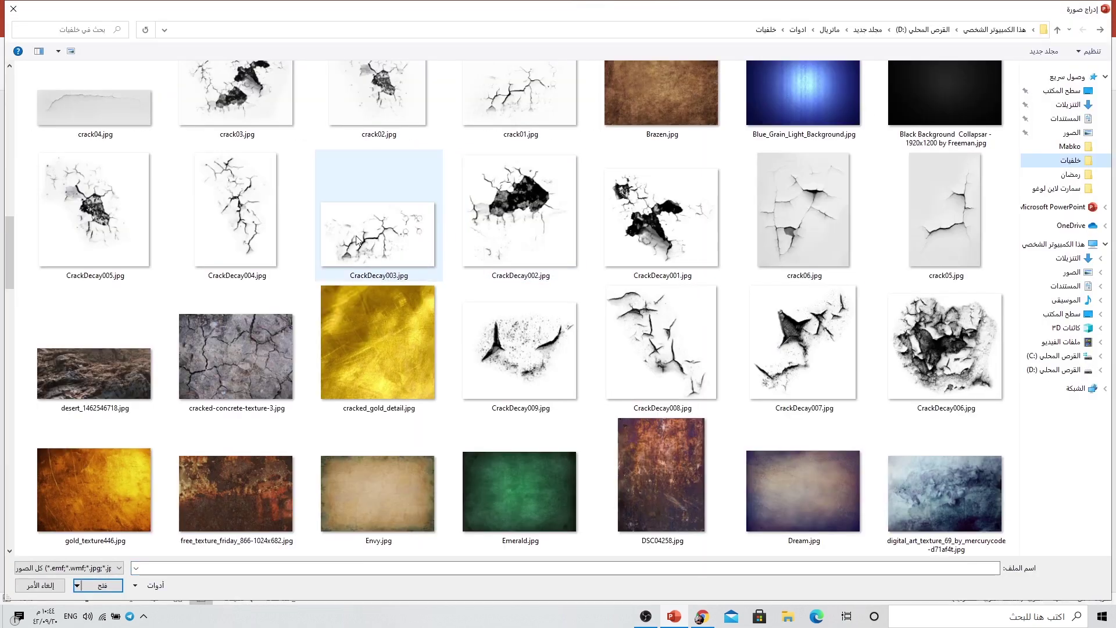
scroll(325, 229, up, 3)
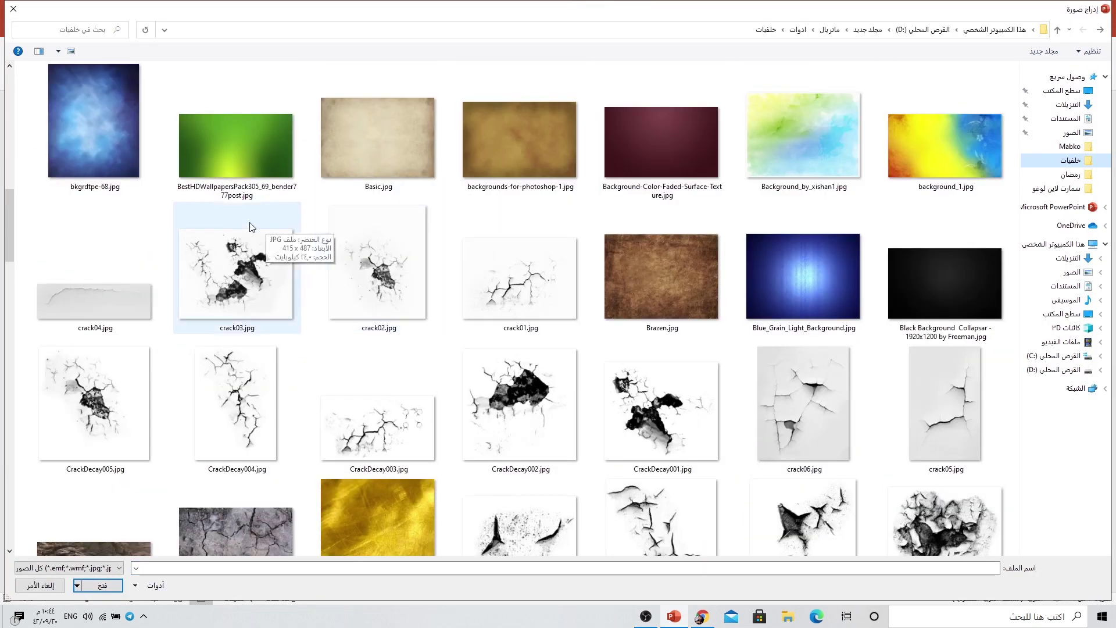
click(506, 279)
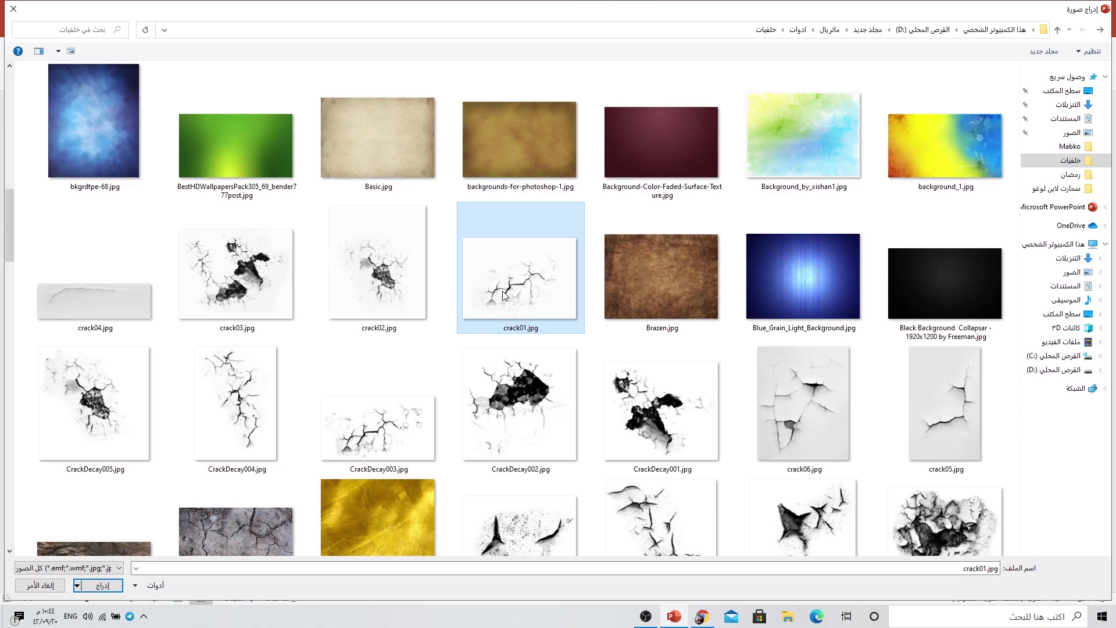
click(102, 585)
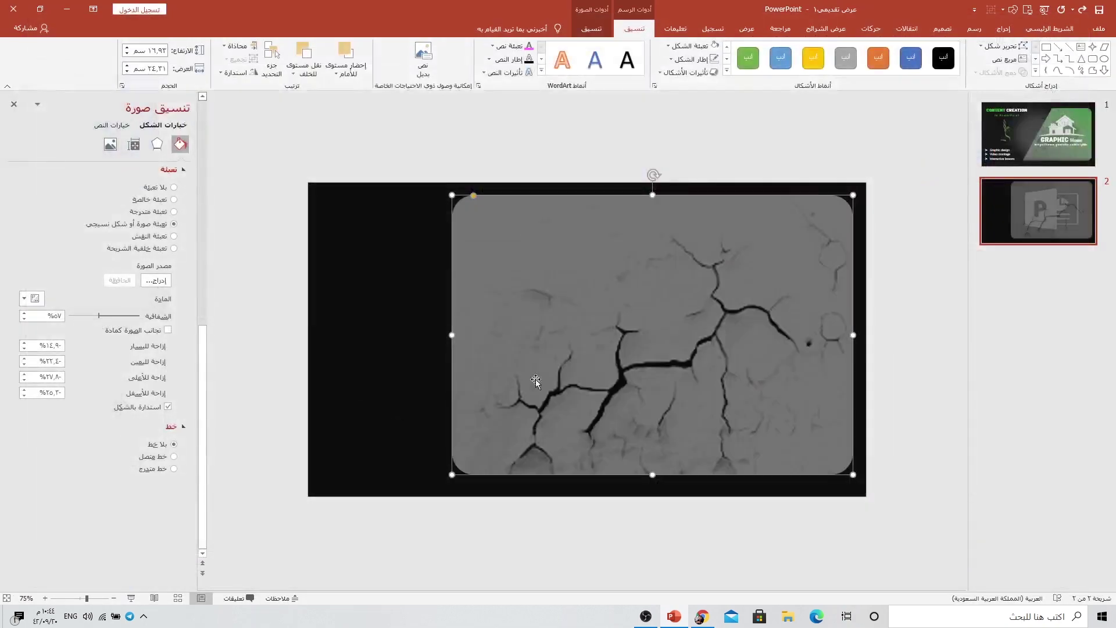
drag(99, 316, 141, 315)
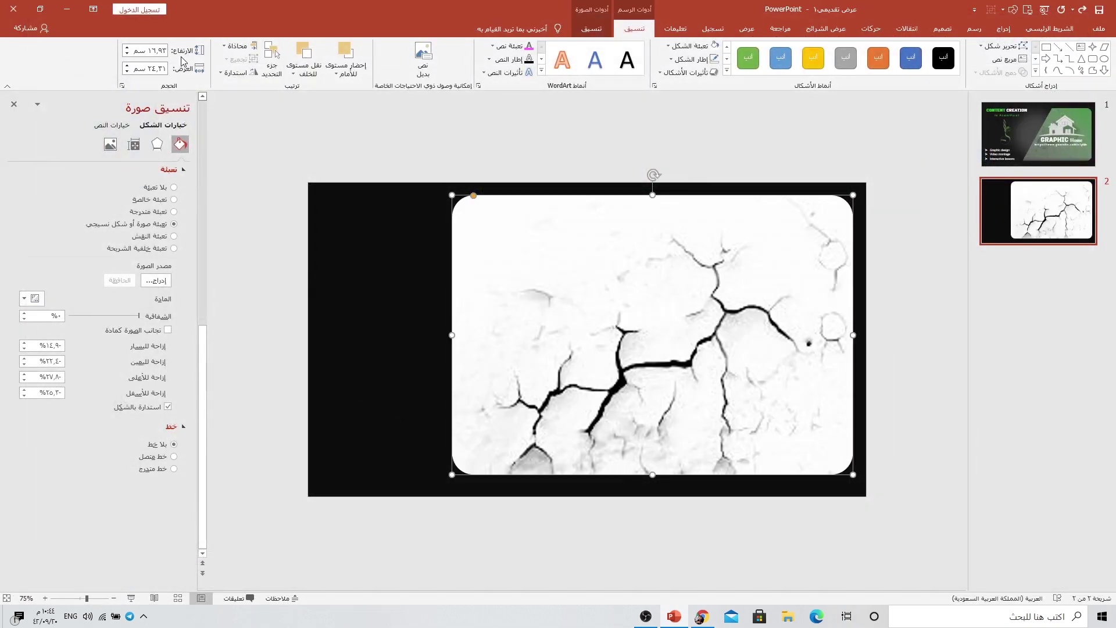
Crop the crack picture, shifting it up-left and shrinking it from the top corners
click(591, 28)
click(115, 53)
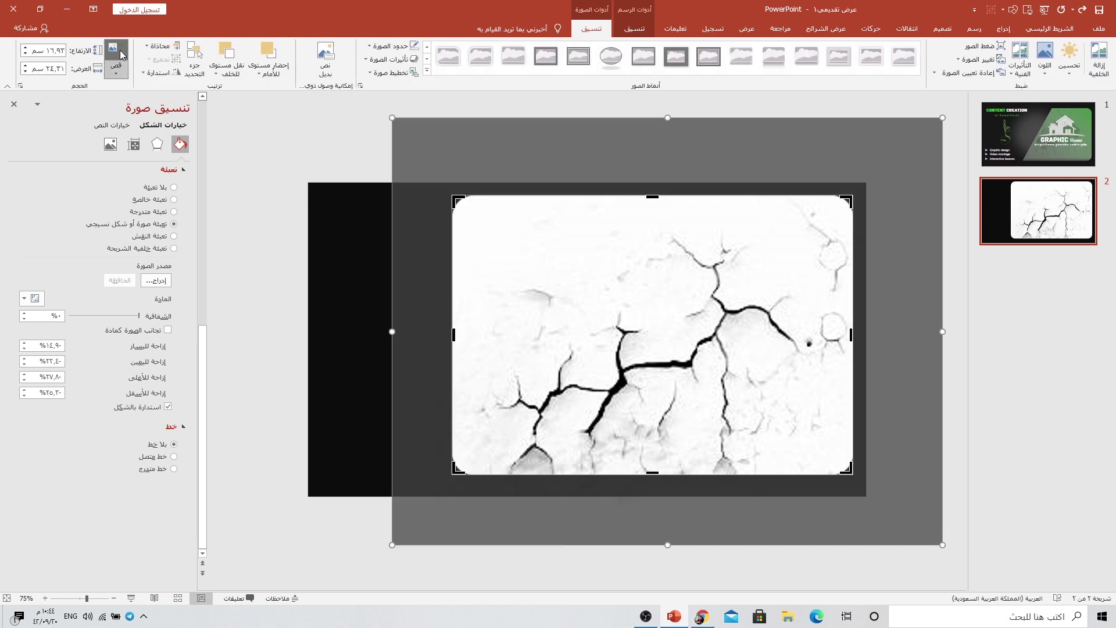
drag(623, 304, 603, 277)
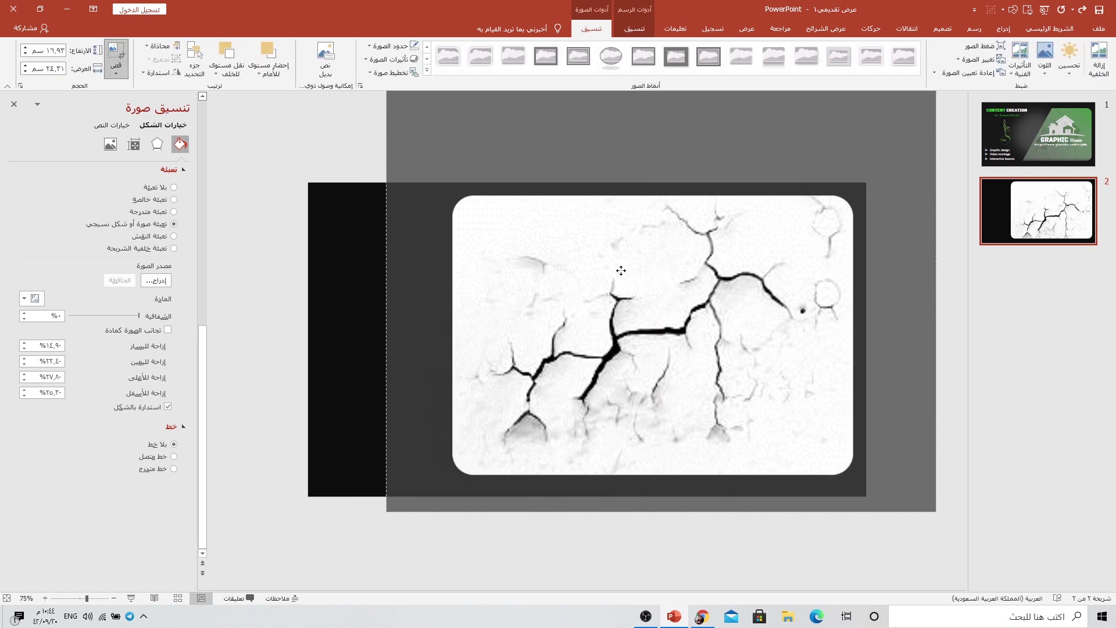
drag(629, 266, 619, 261)
mouse_move(381, 100)
mouse_down()
mouse_move(409, 116)
mouse_move(431, 169)
mouse_up()
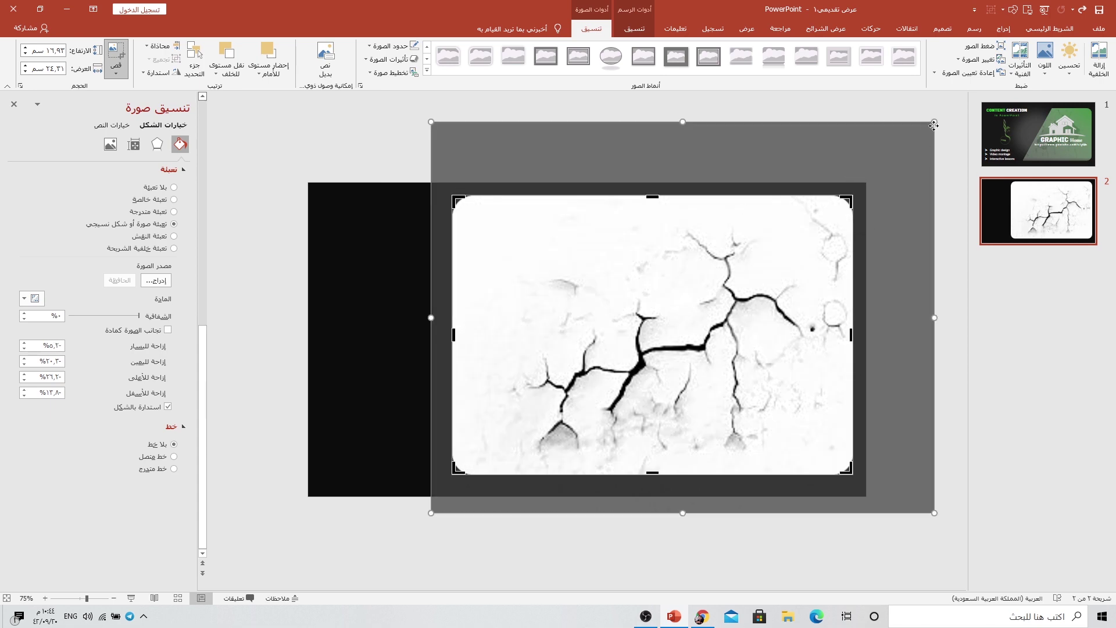
drag(933, 124, 891, 156)
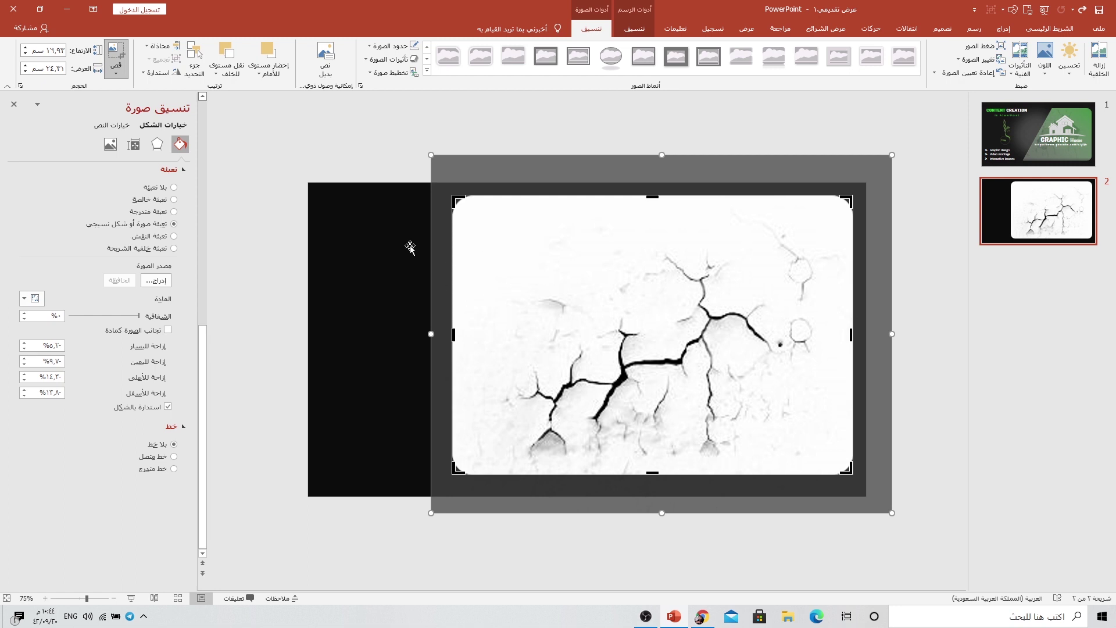
Finish cropping, set the crack fill to 57% transparency, and duplicate the panel offset left
click(116, 53)
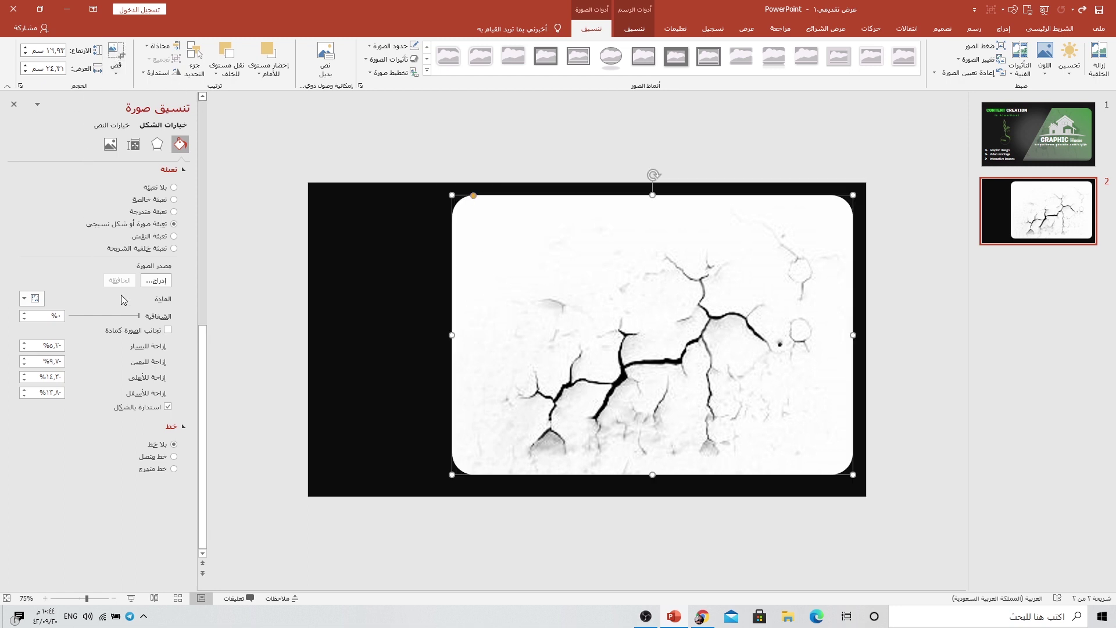
drag(140, 317, 100, 317)
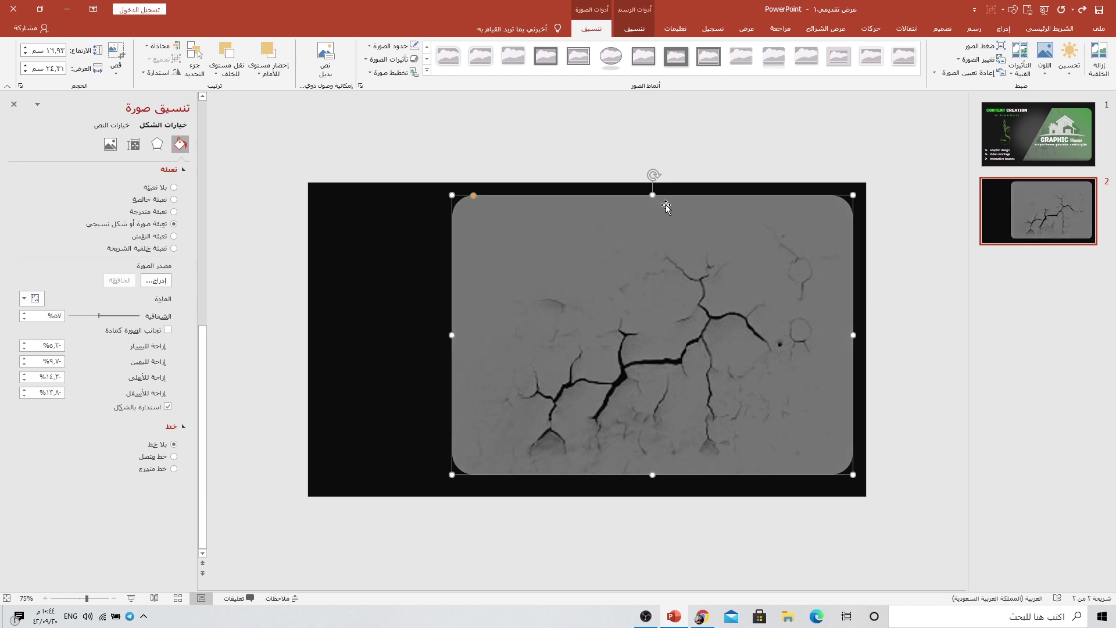
drag(648, 263, 598, 280)
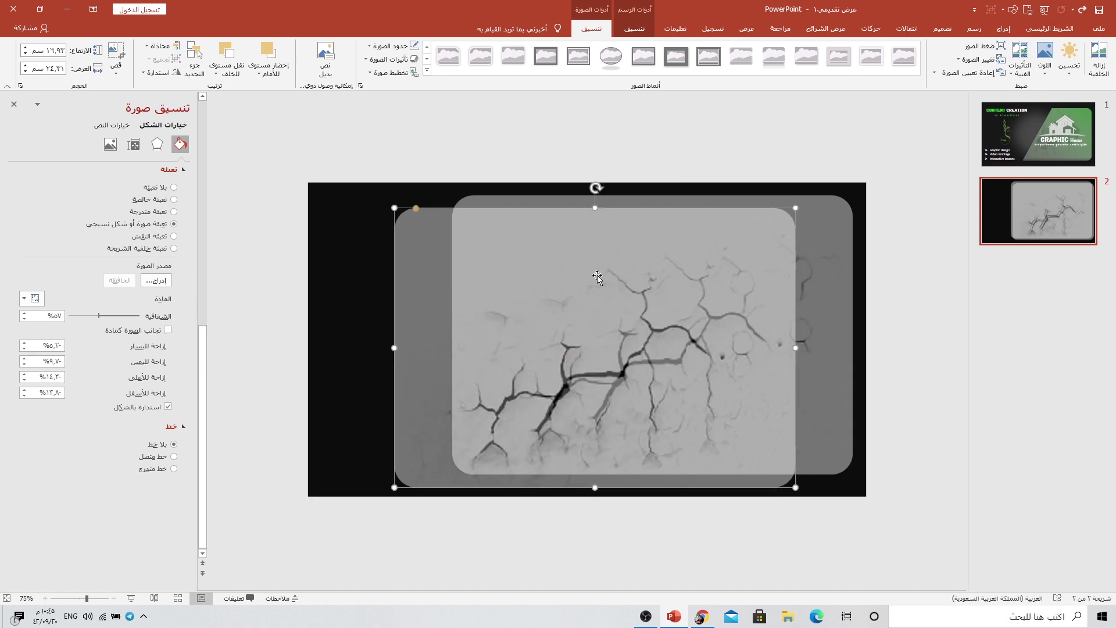
Switch the copy to a gradient fill and make the first stop magenta
click(154, 211)
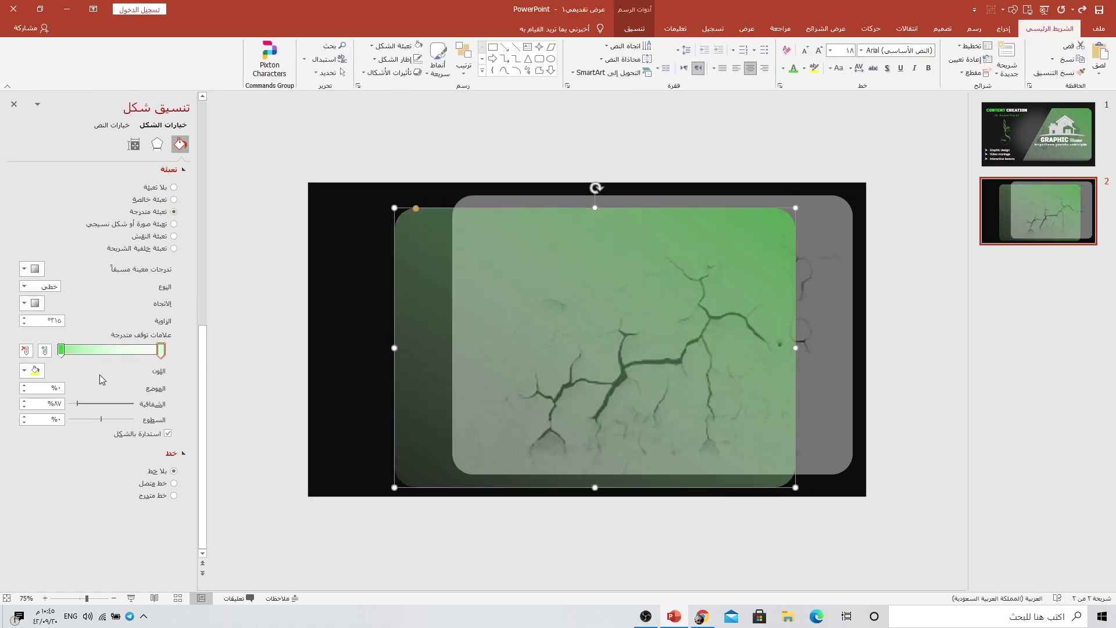
click(35, 372)
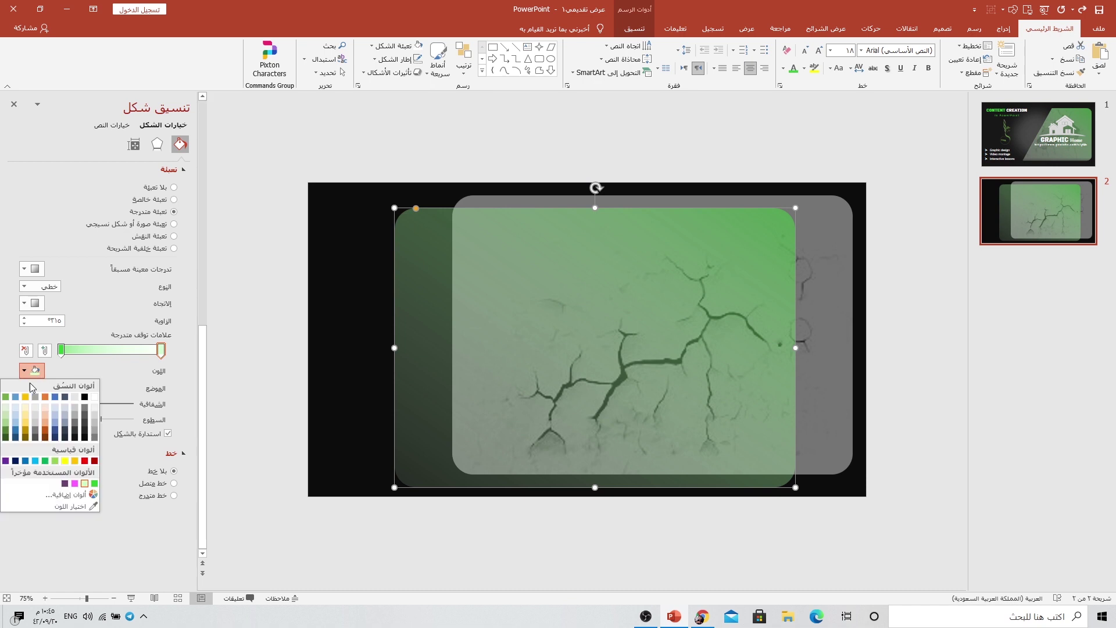
click(65, 494)
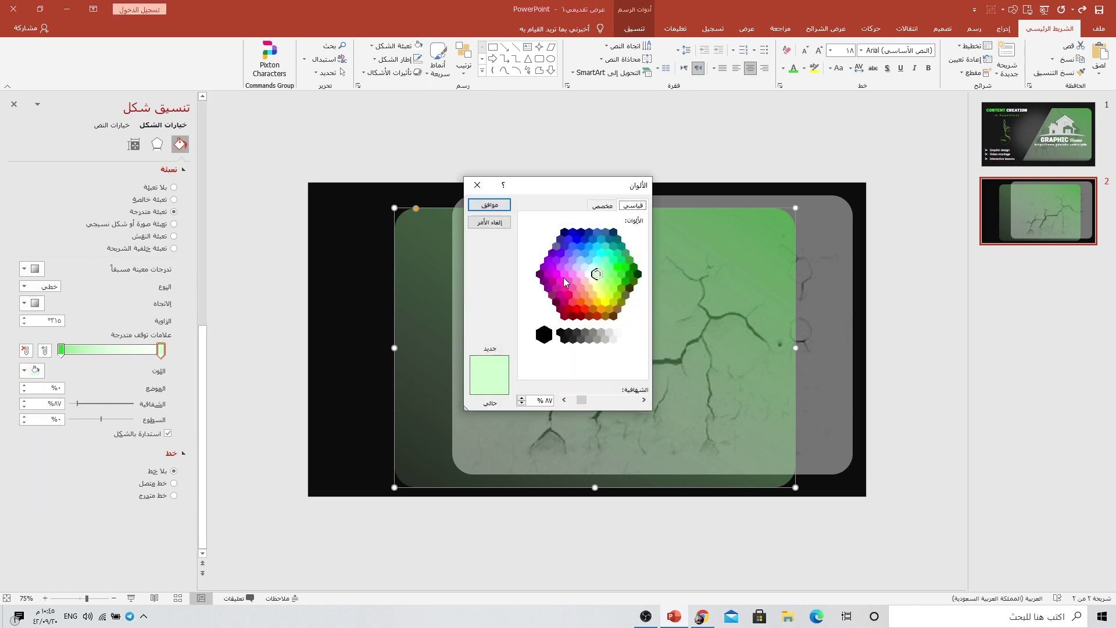
click(557, 274)
click(489, 205)
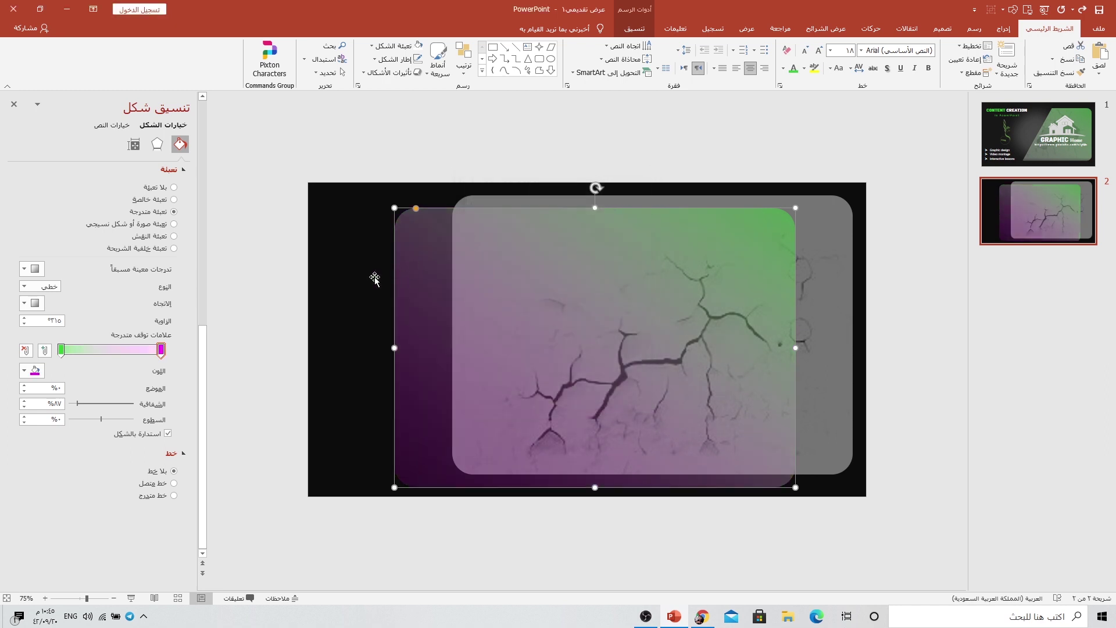
Make the second gradient stop magenta and adjust both stops' transparency
click(61, 349)
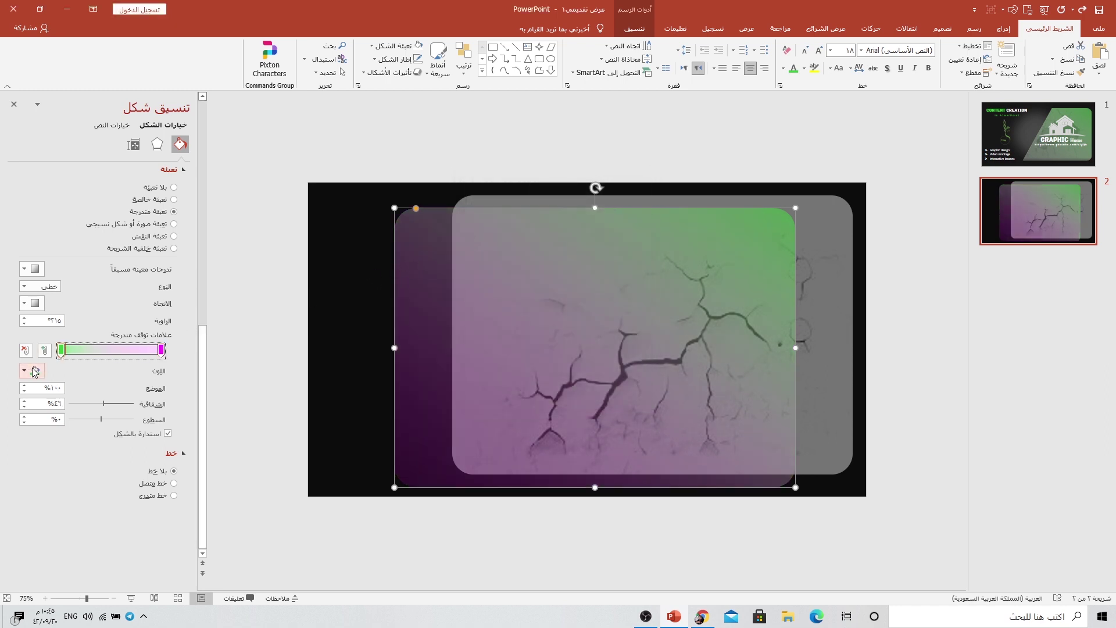
click(24, 370)
click(64, 494)
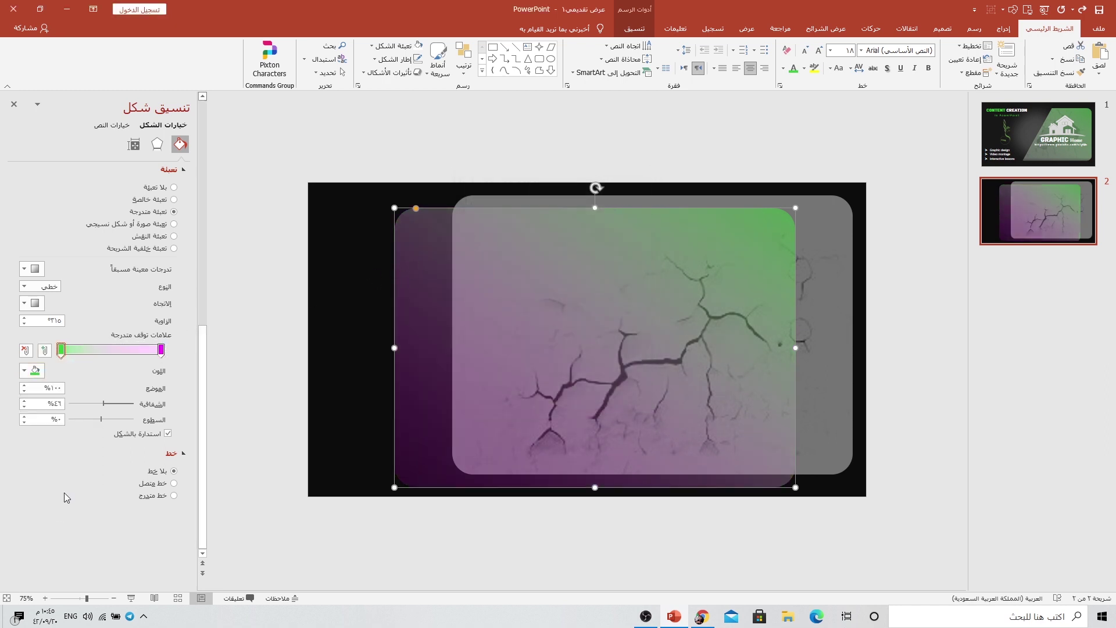
click(571, 289)
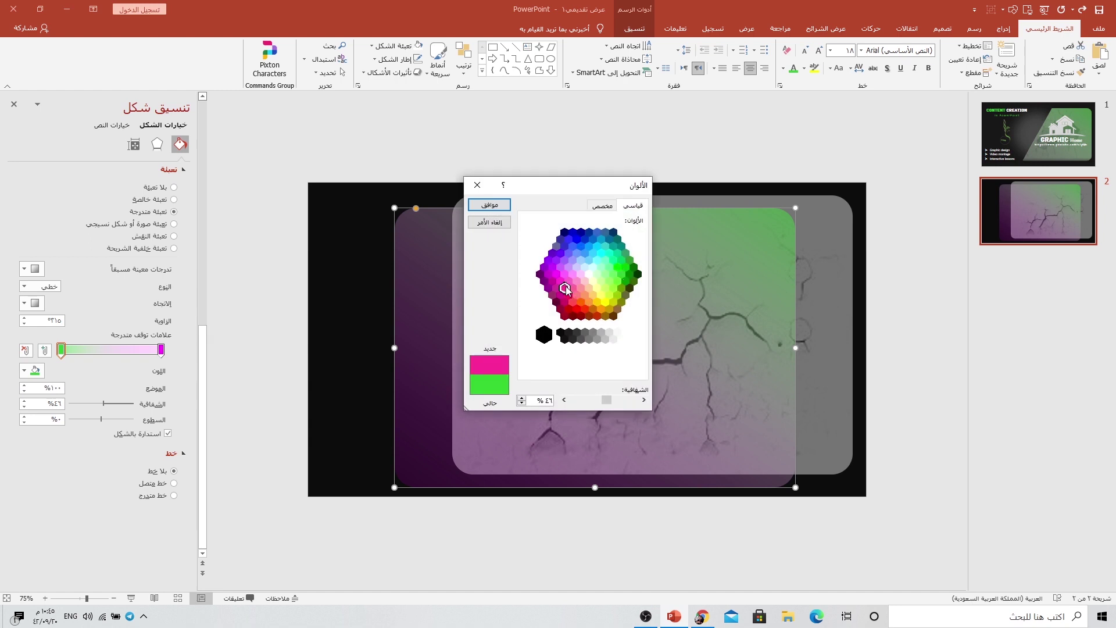
click(489, 204)
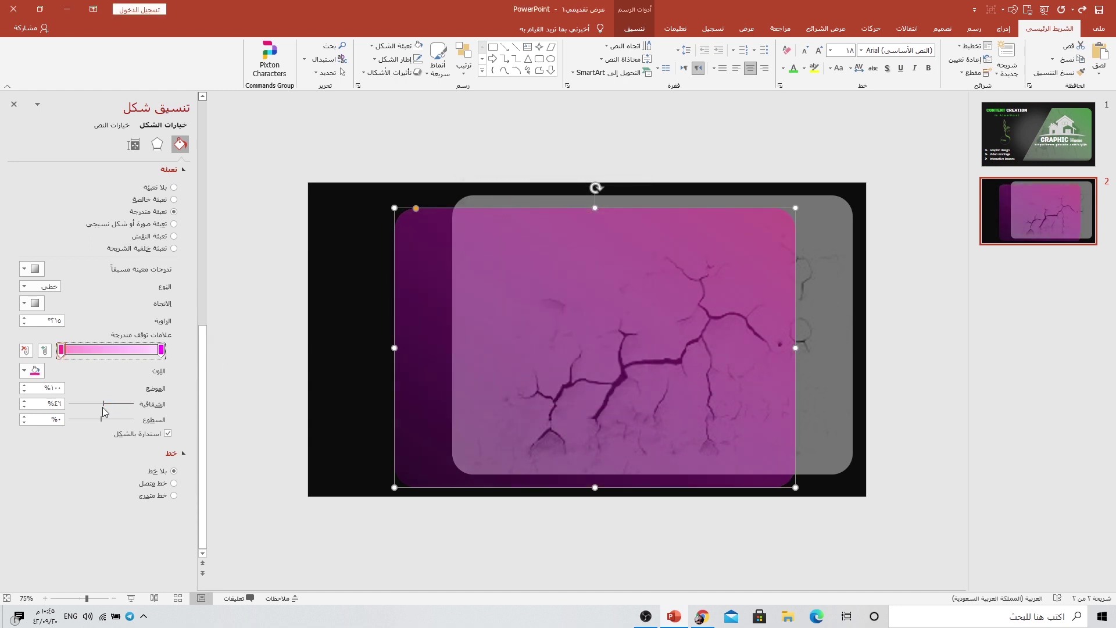
drag(103, 405, 105, 404)
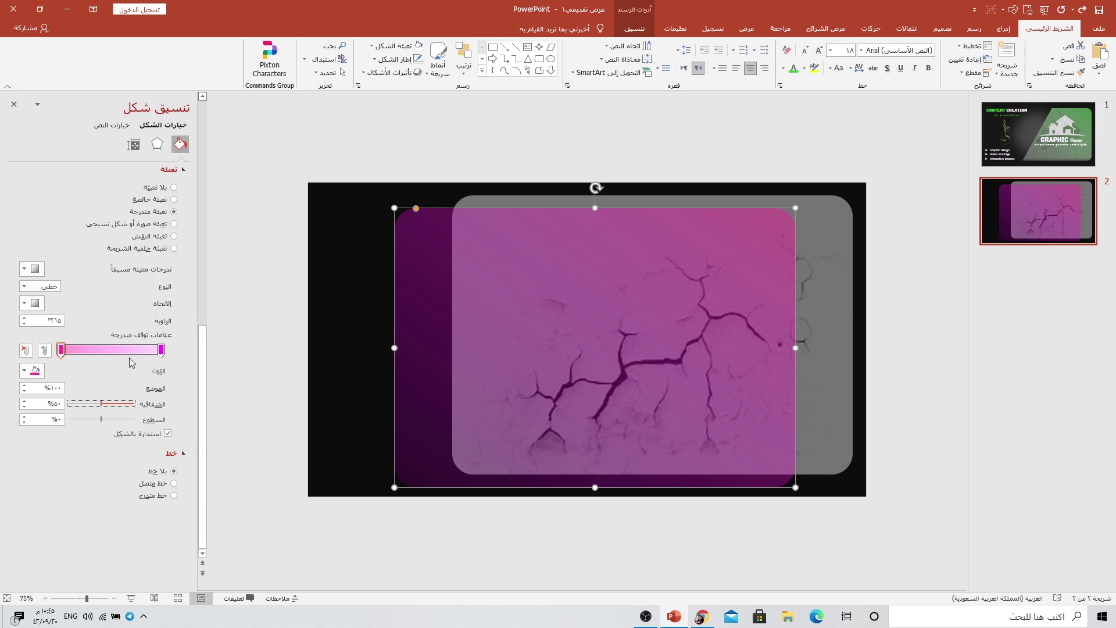
click(161, 352)
drag(78, 406, 99, 406)
Align both panels center and middle, move the magenta one right, and send it backward
click(836, 287)
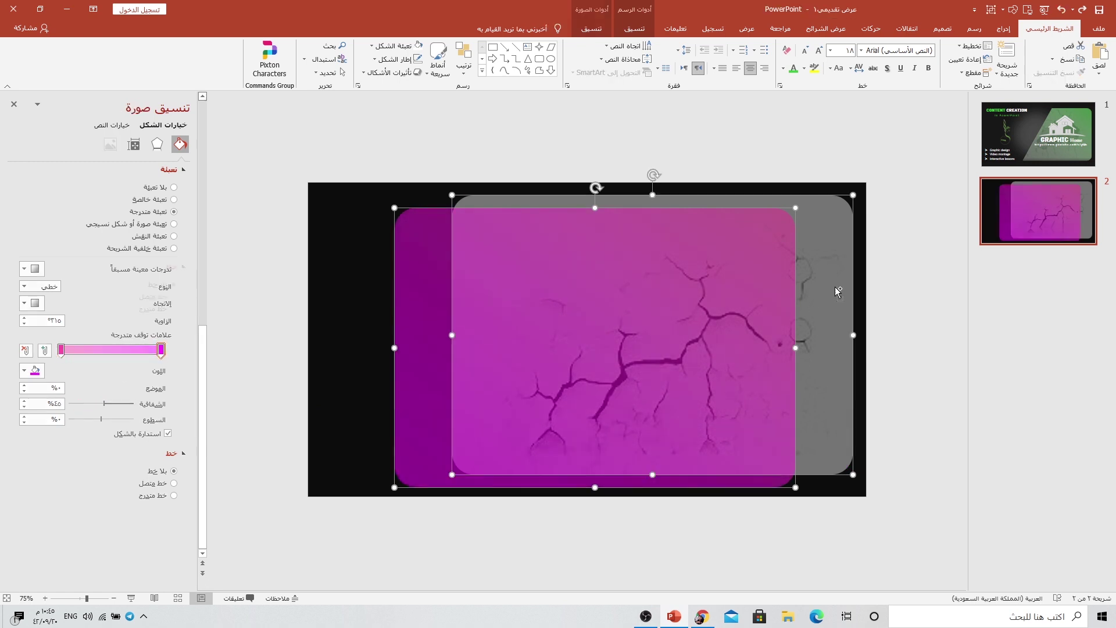
click(591, 29)
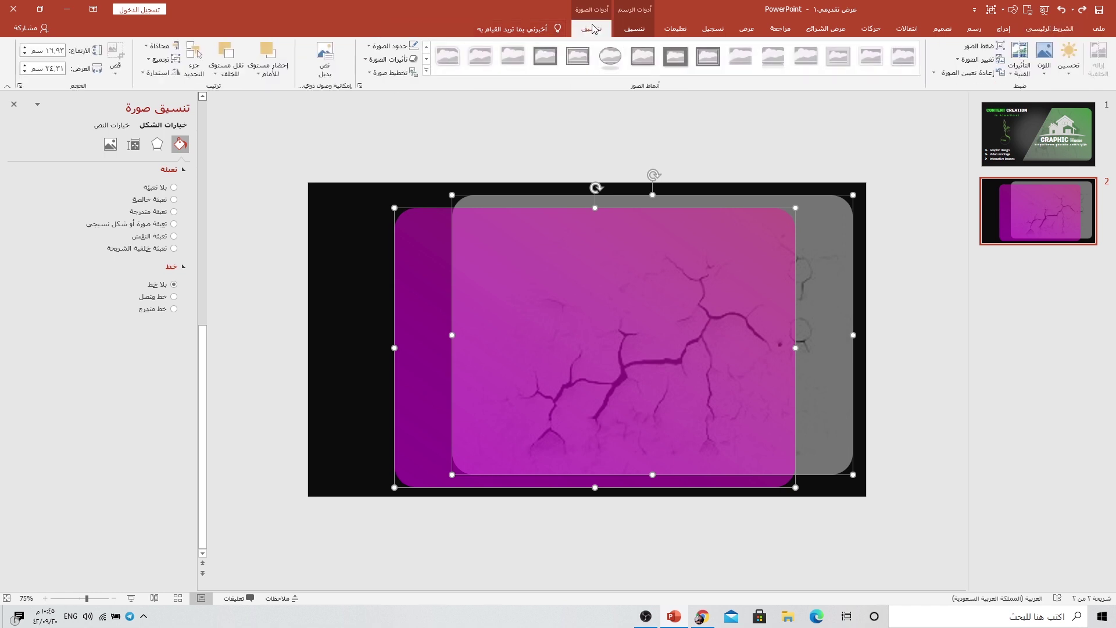
click(163, 50)
click(137, 75)
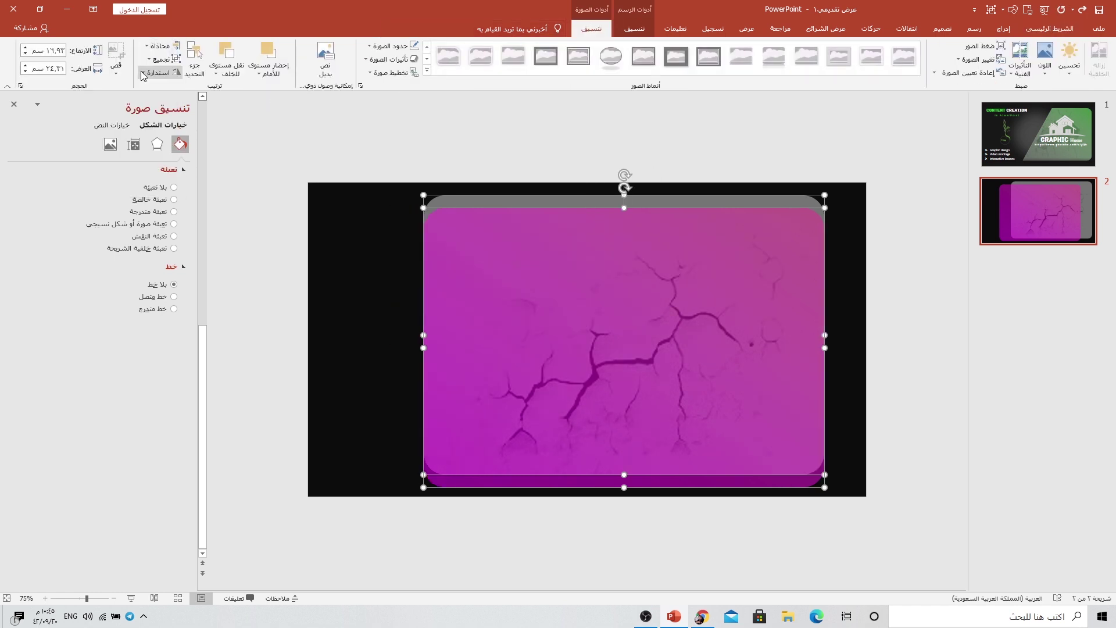
click(159, 46)
click(139, 118)
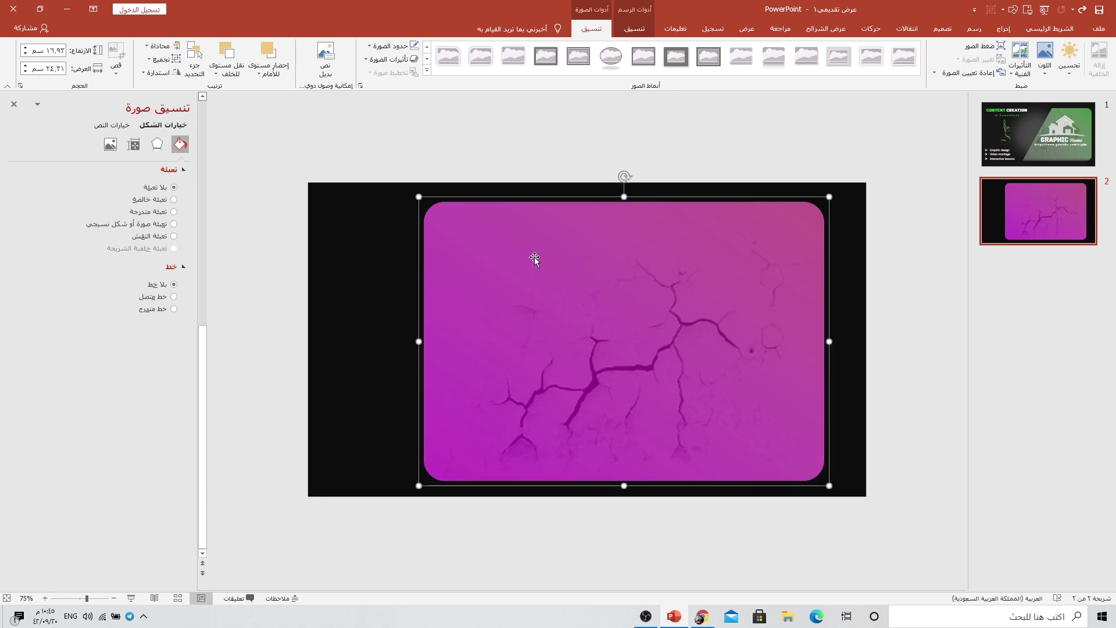
drag(535, 257, 569, 254)
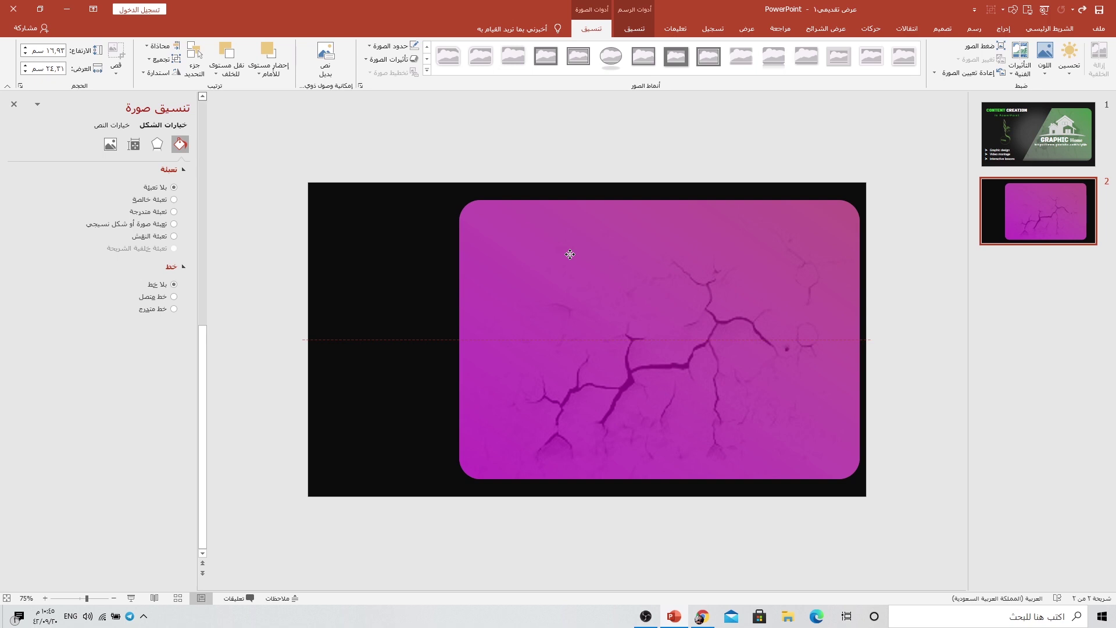
click(226, 47)
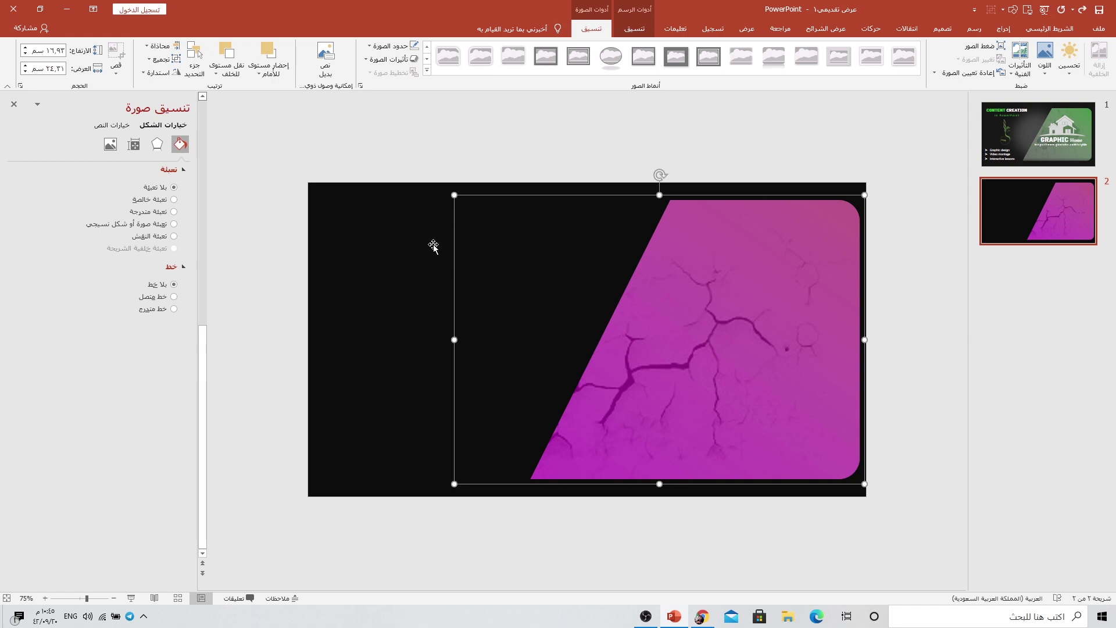
Give the black slanted shape a shadow with 23% transparency, 16 pt blur and 10 pt distance
click(405, 247)
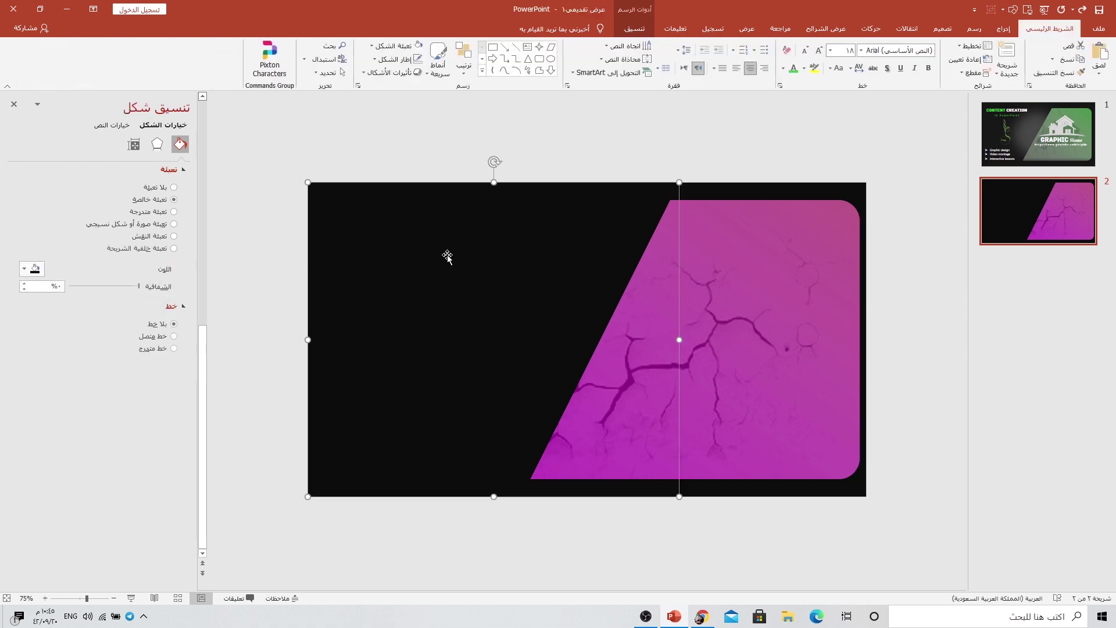
click(157, 145)
click(32, 185)
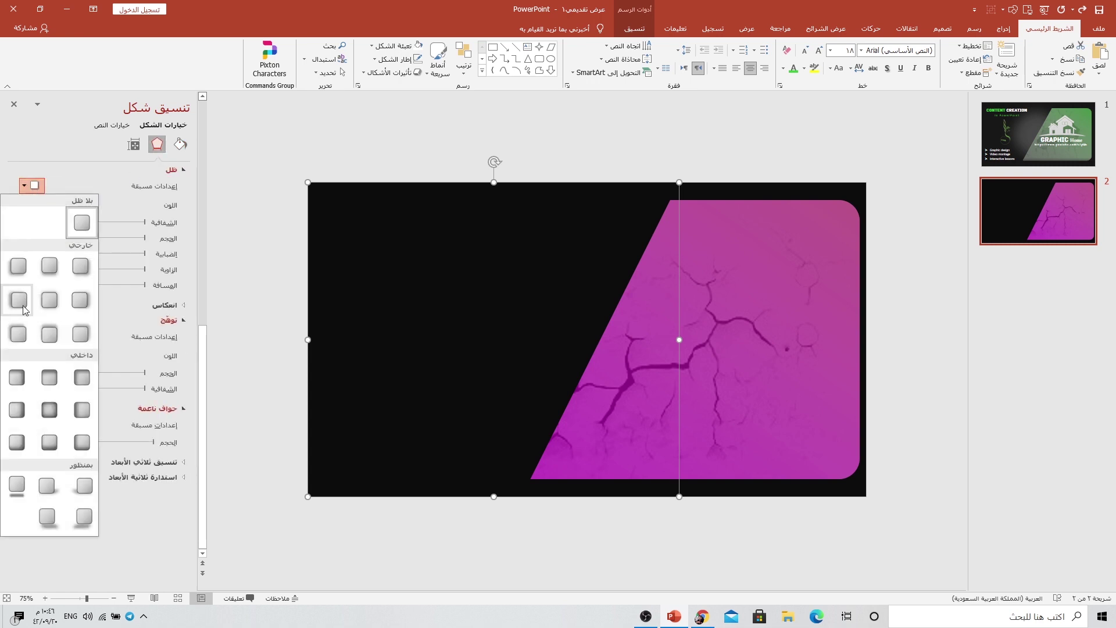
click(82, 302)
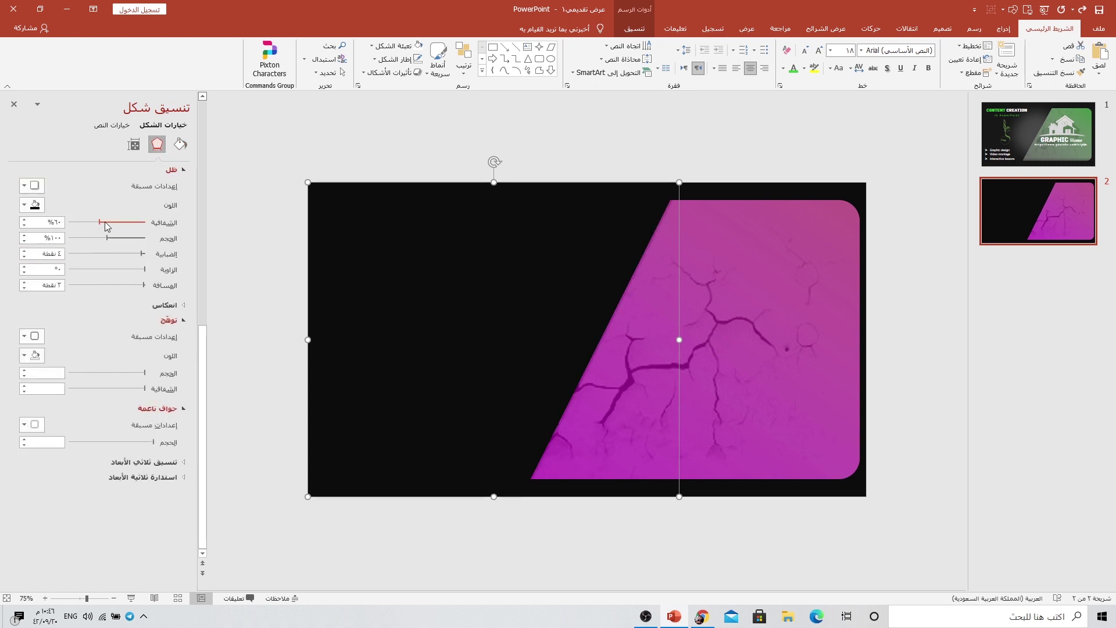
drag(105, 223, 128, 226)
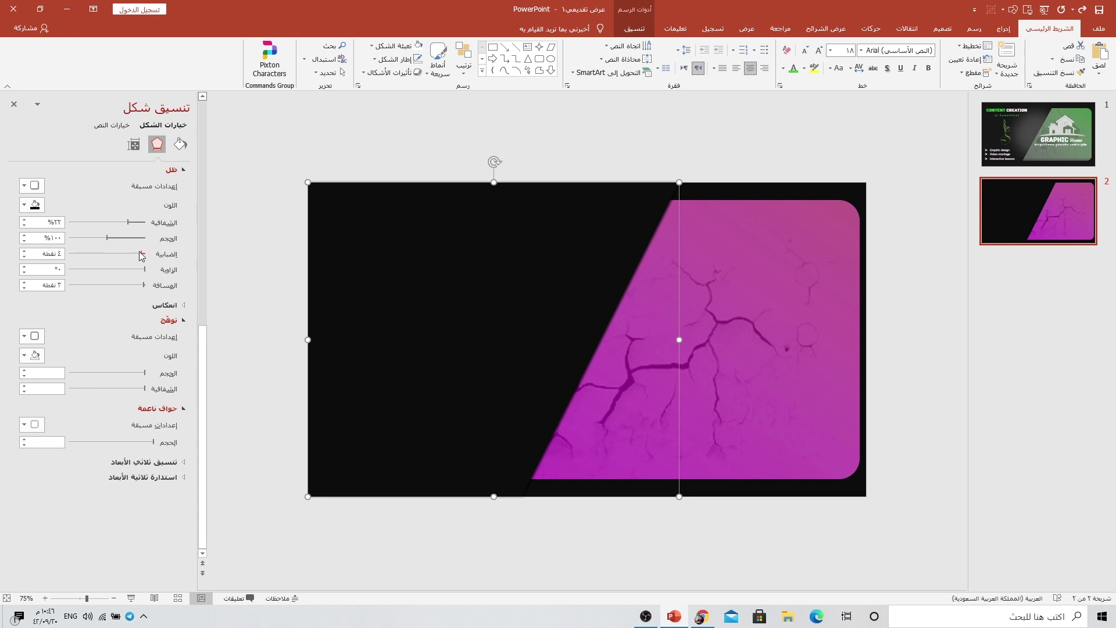
drag(142, 254, 134, 254)
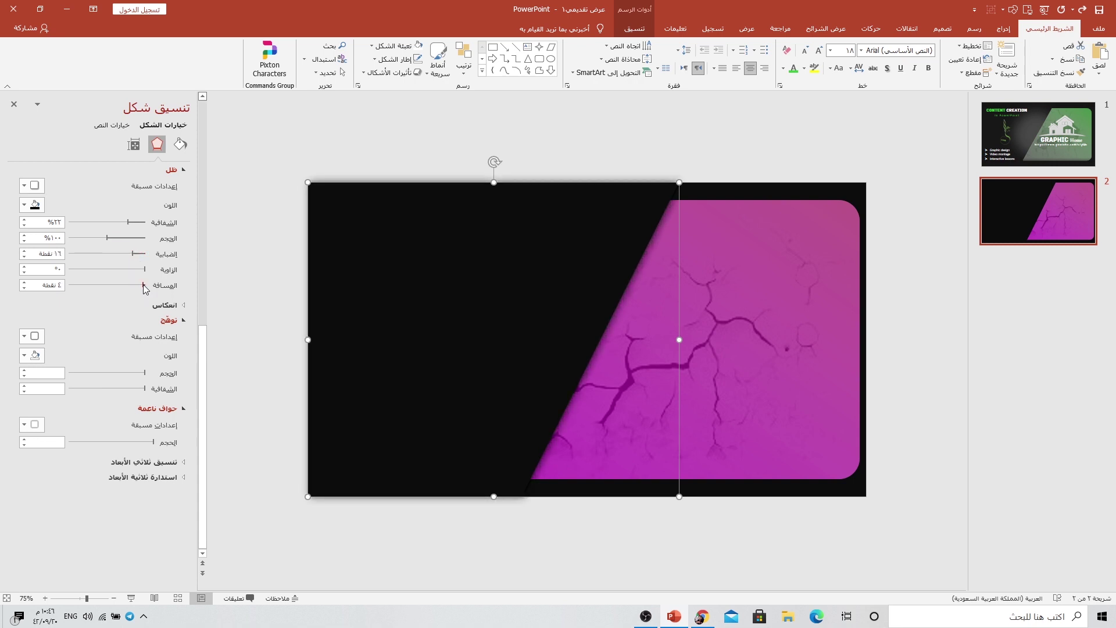
drag(144, 289, 141, 289)
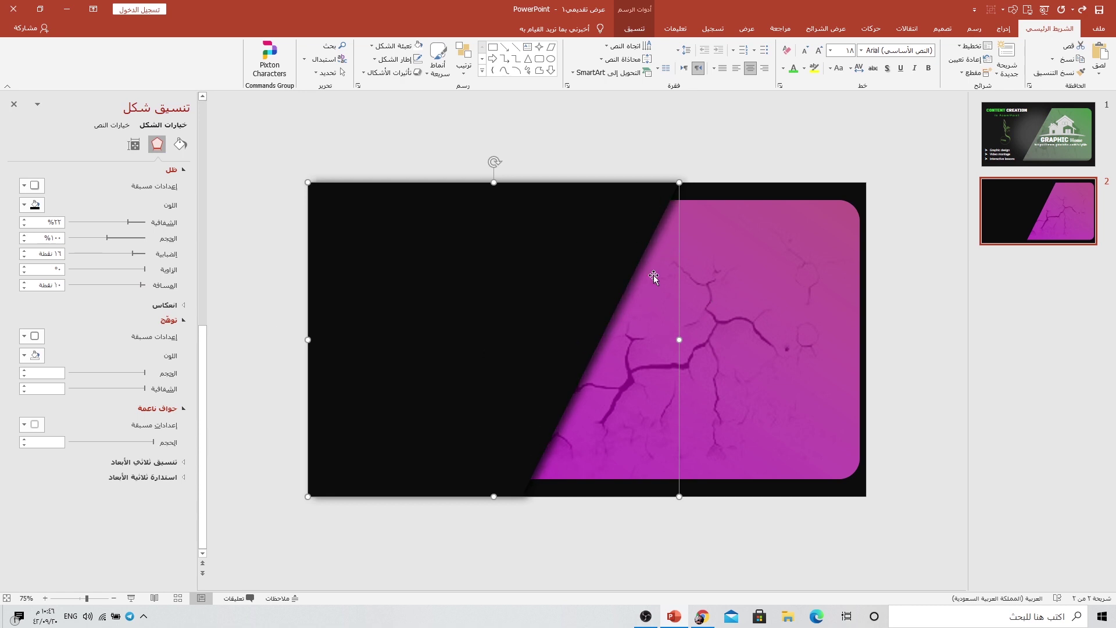
Draw an oval circle on the black area
click(1002, 29)
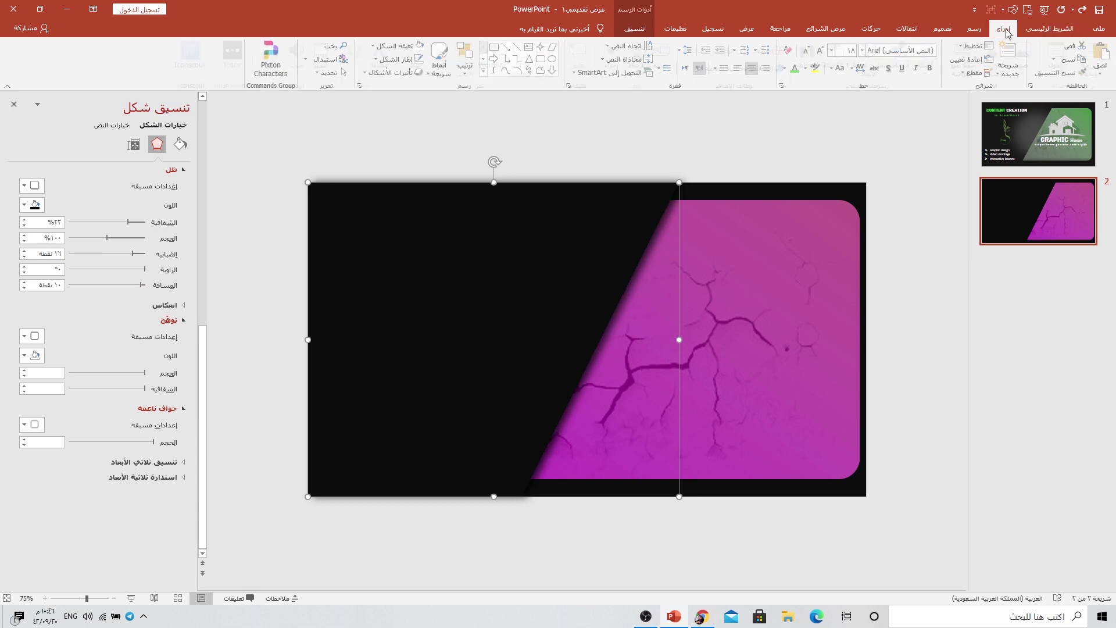
click(931, 55)
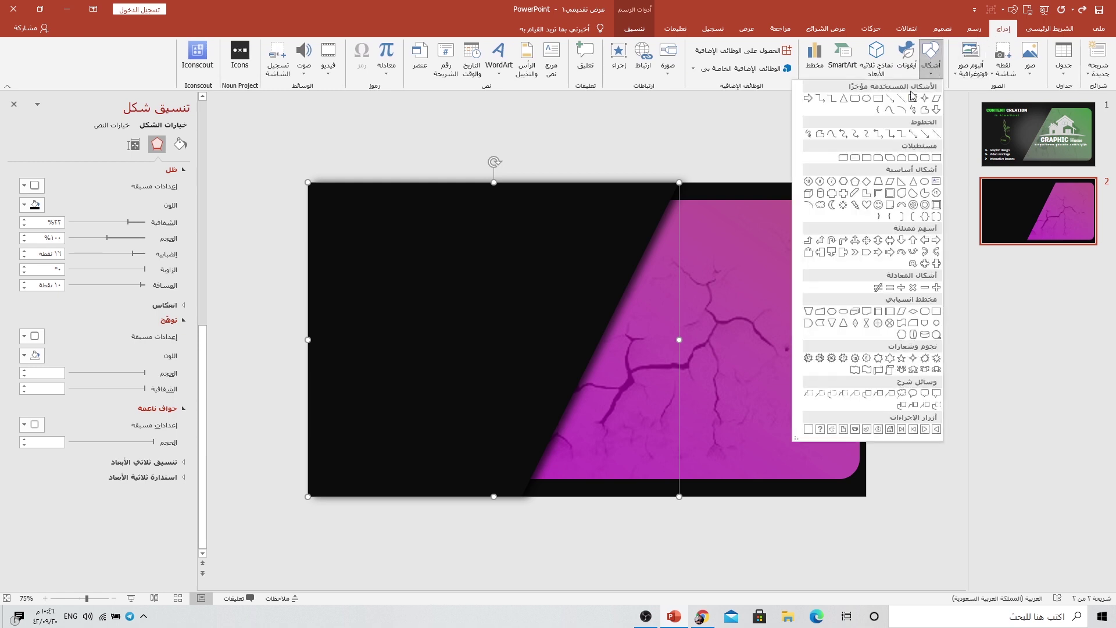
click(866, 99)
mouse_move(405, 247)
mouse_down()
mouse_move(566, 374)
mouse_move(581, 409)
mouse_up()
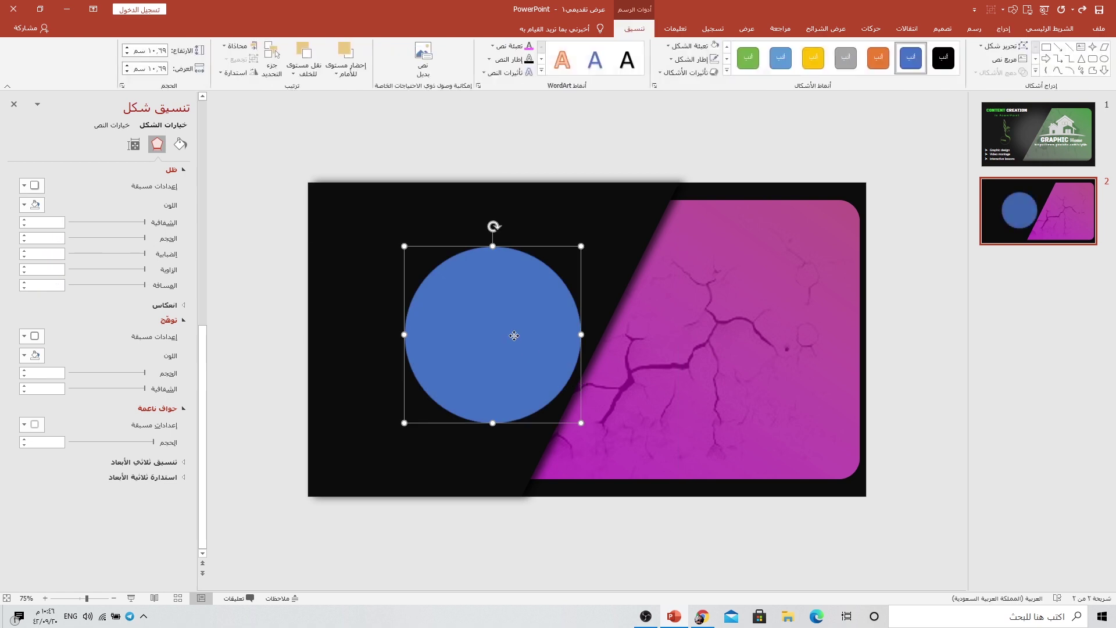
Fill the circle white and blur it with about 82 pt soft edges
click(686, 46)
click(684, 54)
click(689, 46)
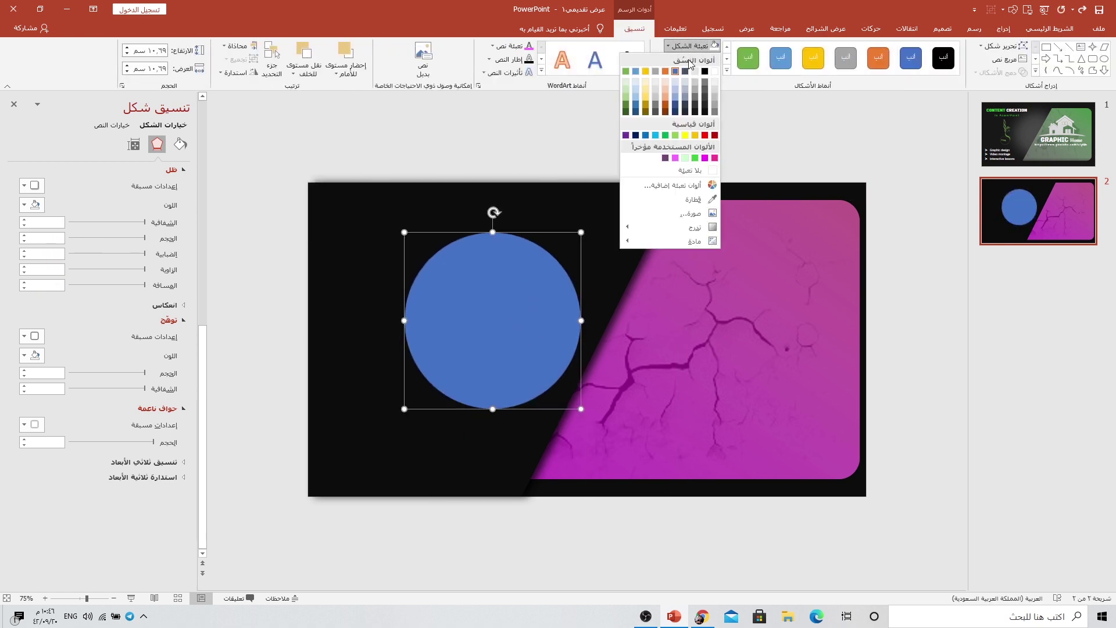
click(717, 74)
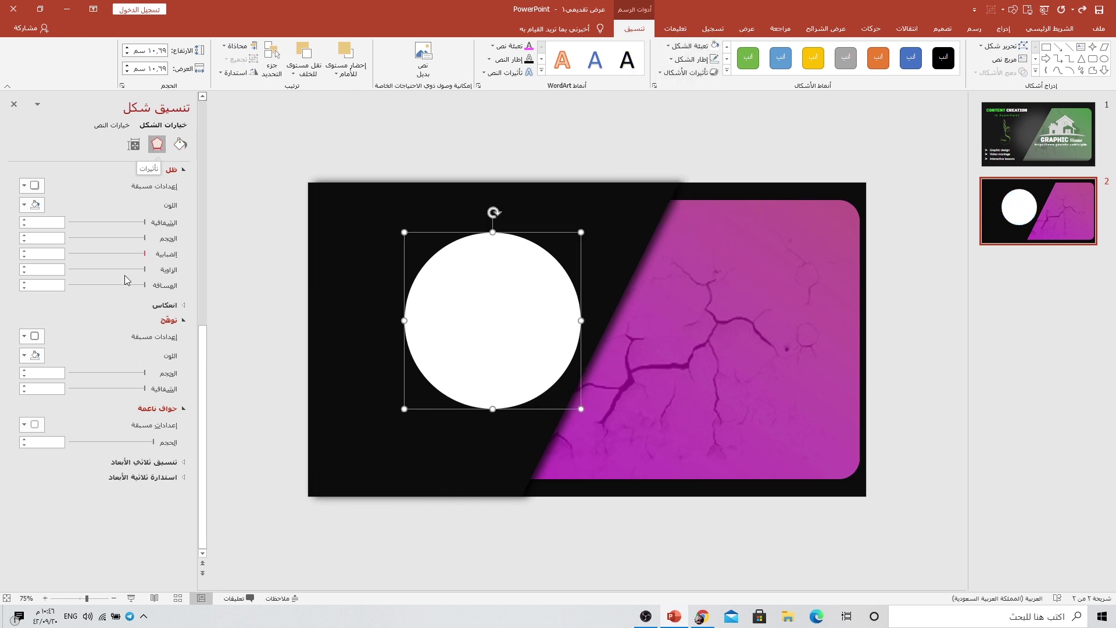
drag(153, 443, 85, 444)
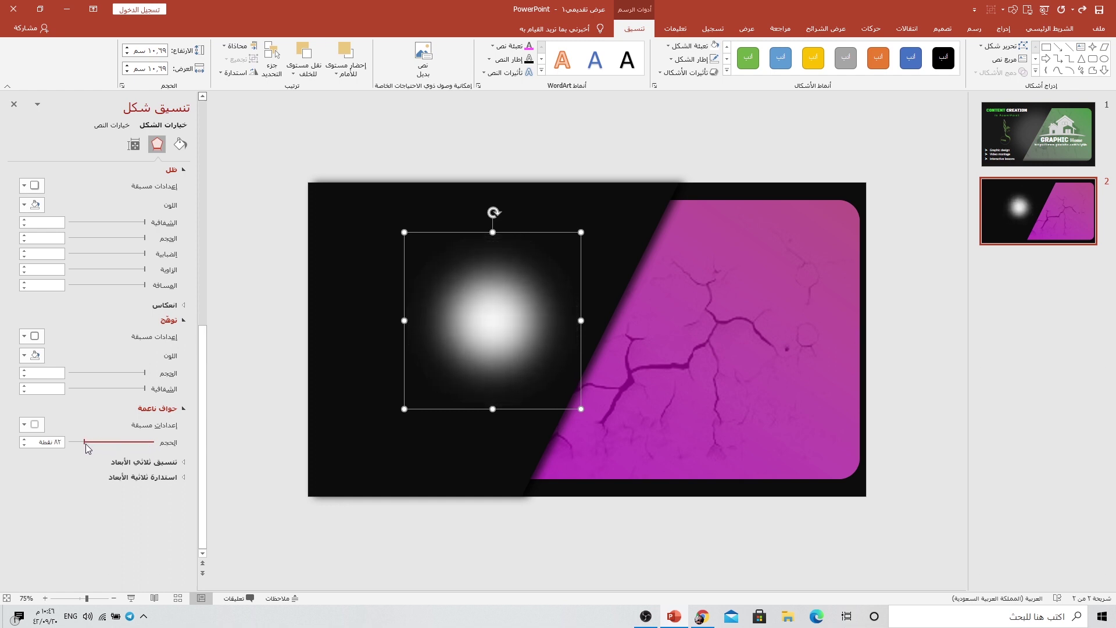
Set the glow circle's fill transparency to about 56%, enlarge it, and drag it up-left
click(180, 144)
drag(139, 286, 105, 286)
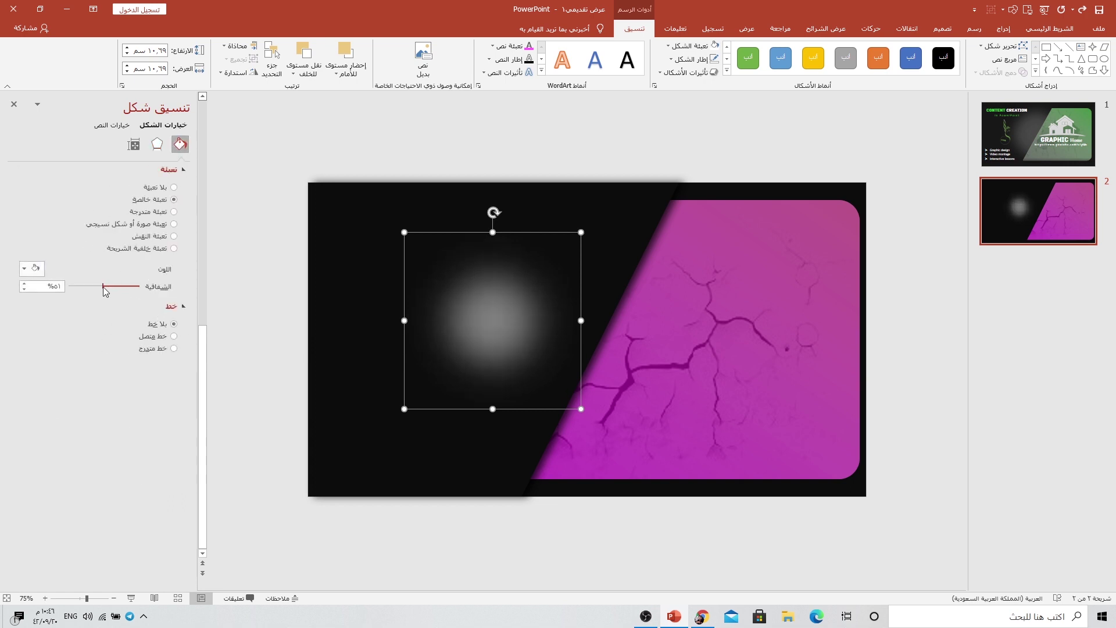
drag(404, 408, 364, 430)
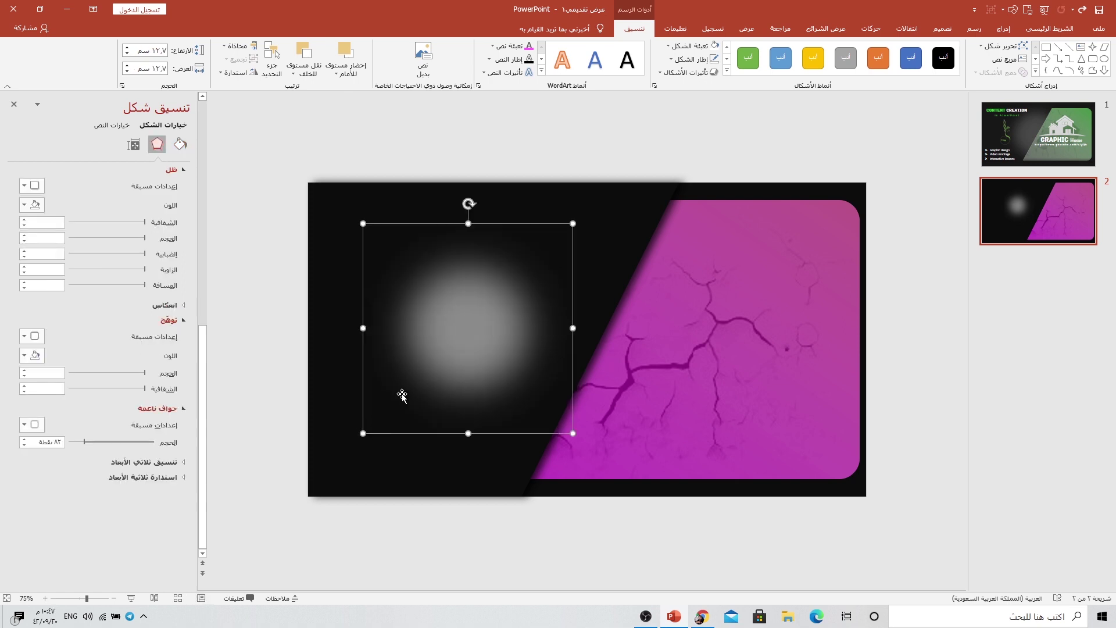
click(180, 145)
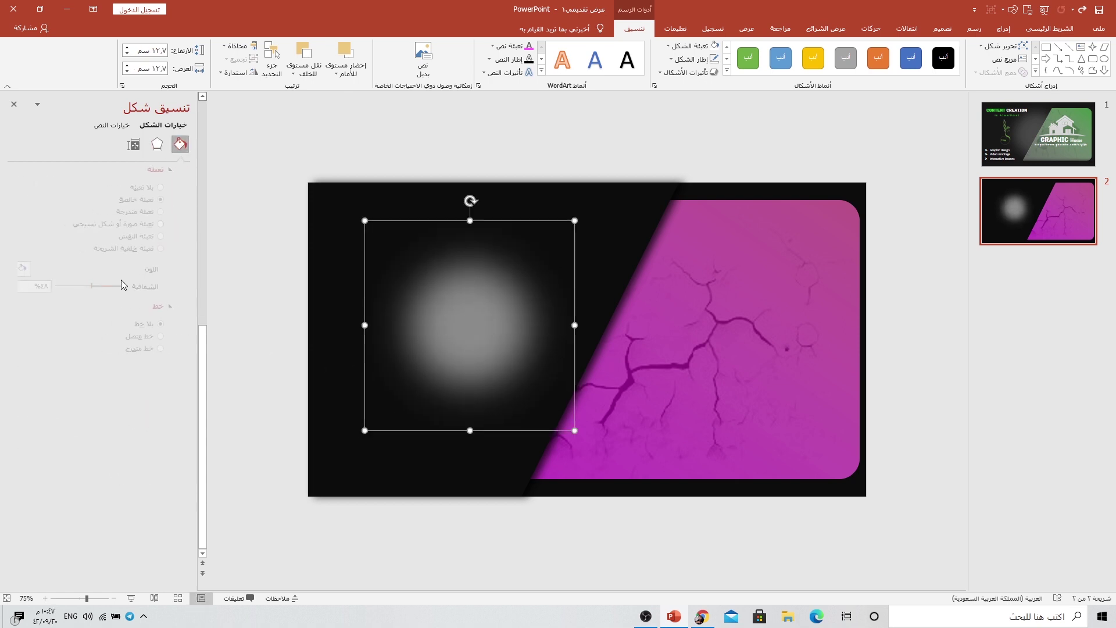
drag(105, 286, 100, 281)
mouse_move(468, 314)
mouse_down()
mouse_move(465, 292)
mouse_move(448, 297)
mouse_up()
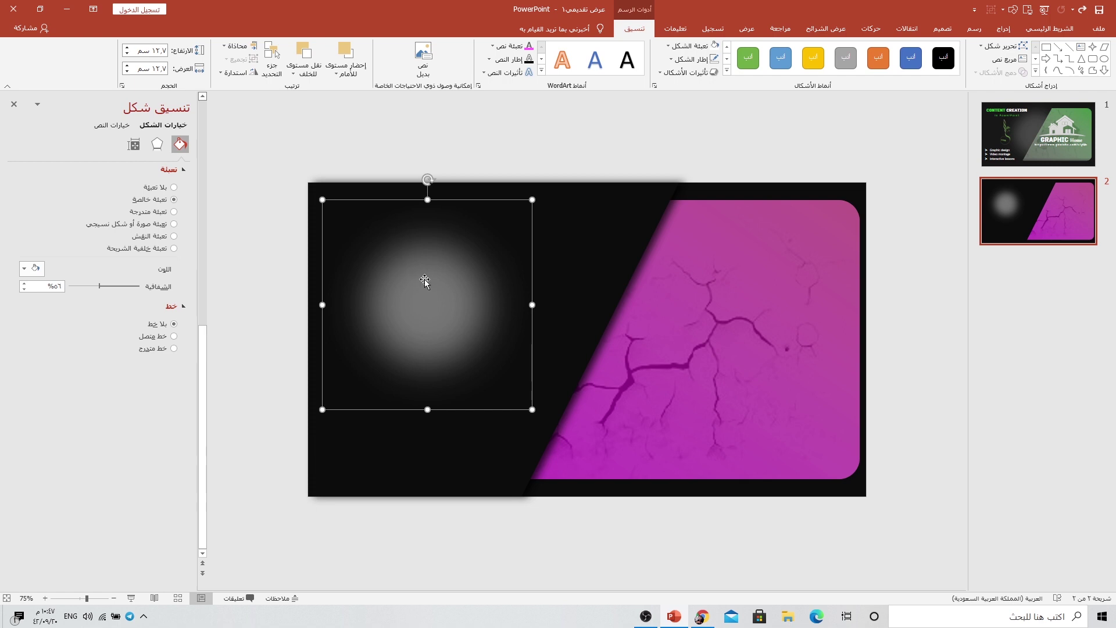
Copy the glow shape and paste it onto the slide as a picture
drag(431, 265, 423, 262)
right_click(422, 263)
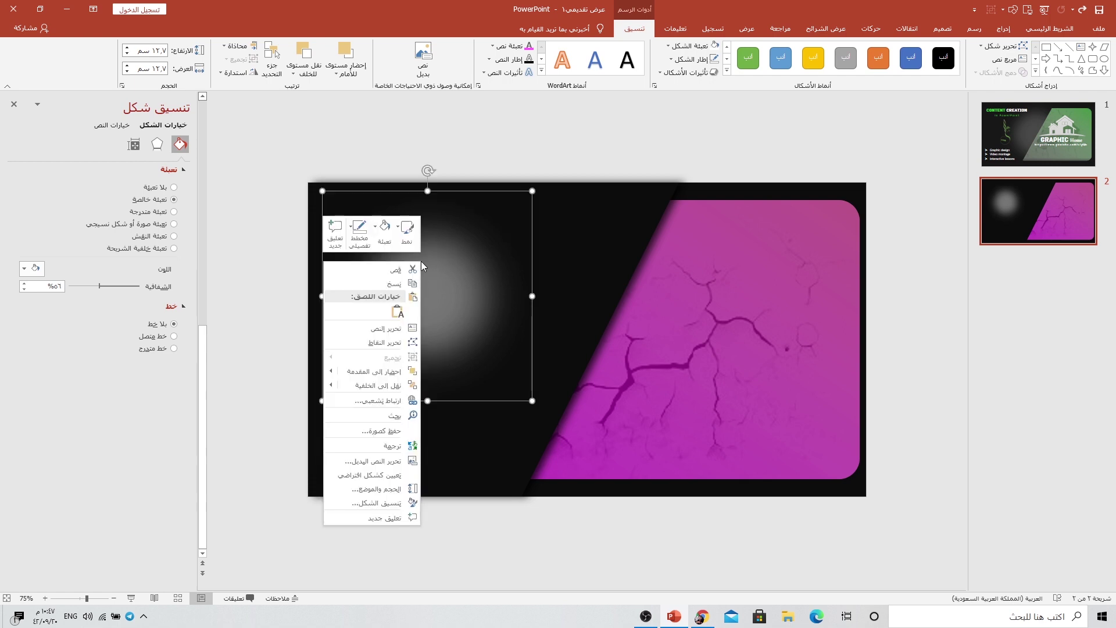
click(385, 285)
key(ctrl+z)
right_click(549, 155)
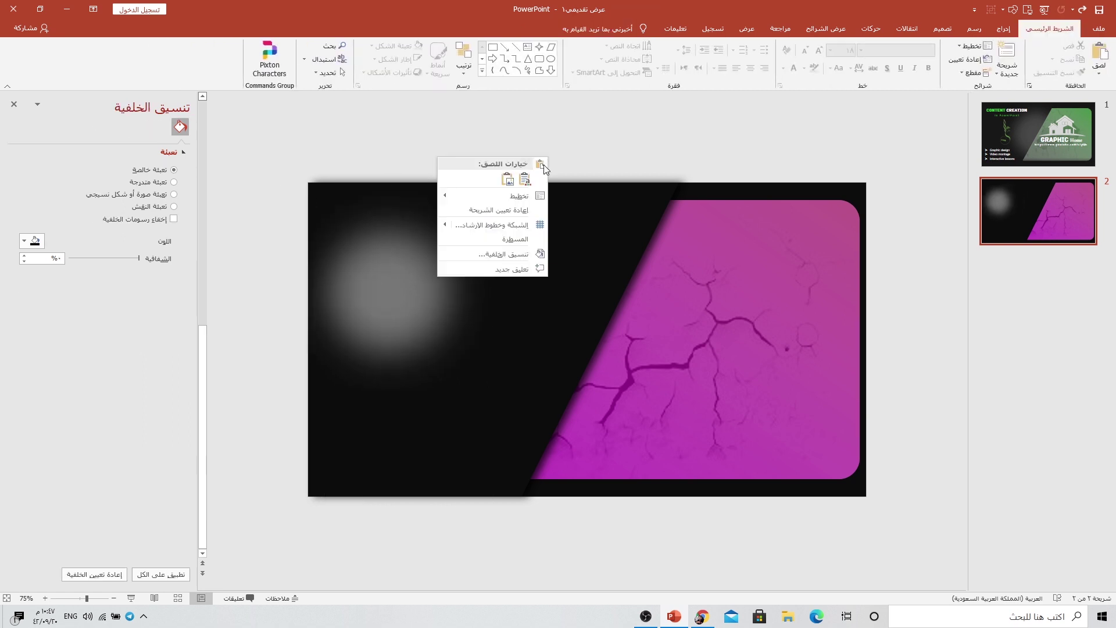
click(507, 179)
drag(571, 313, 541, 291)
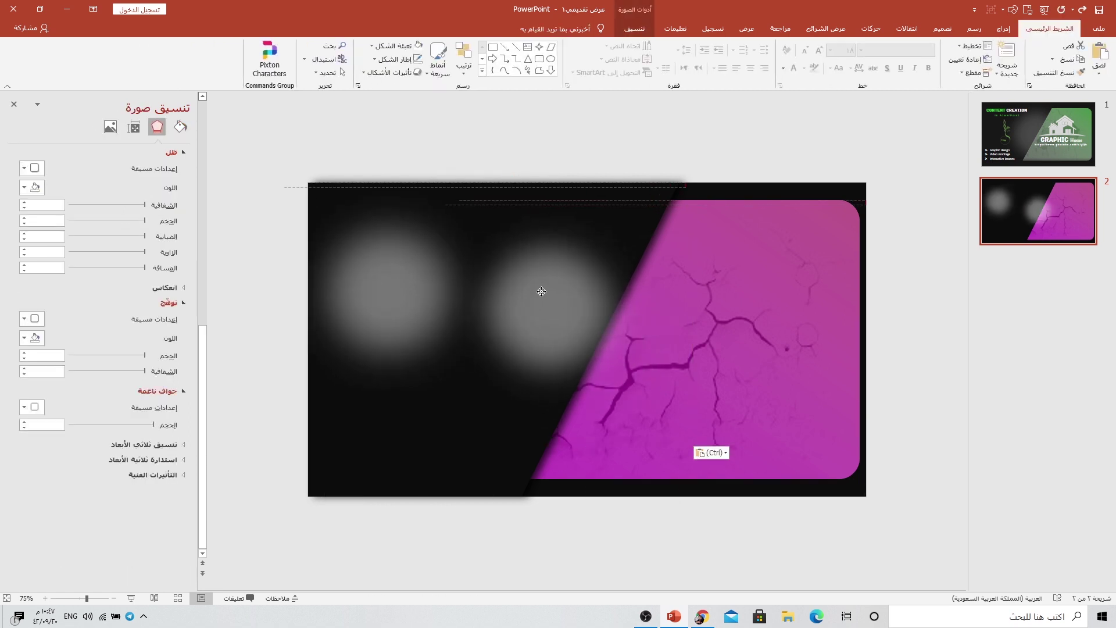
Move the original glow into the top-left corner and the picture copy near the slide's middle
click(416, 283)
drag(418, 279, 337, 204)
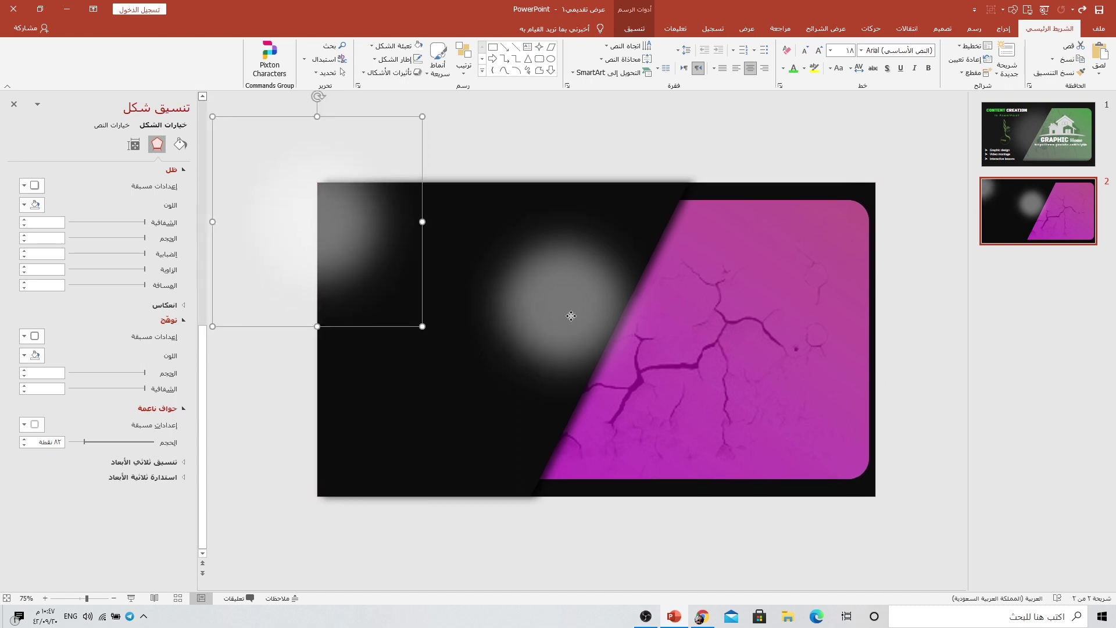
drag(571, 315, 548, 339)
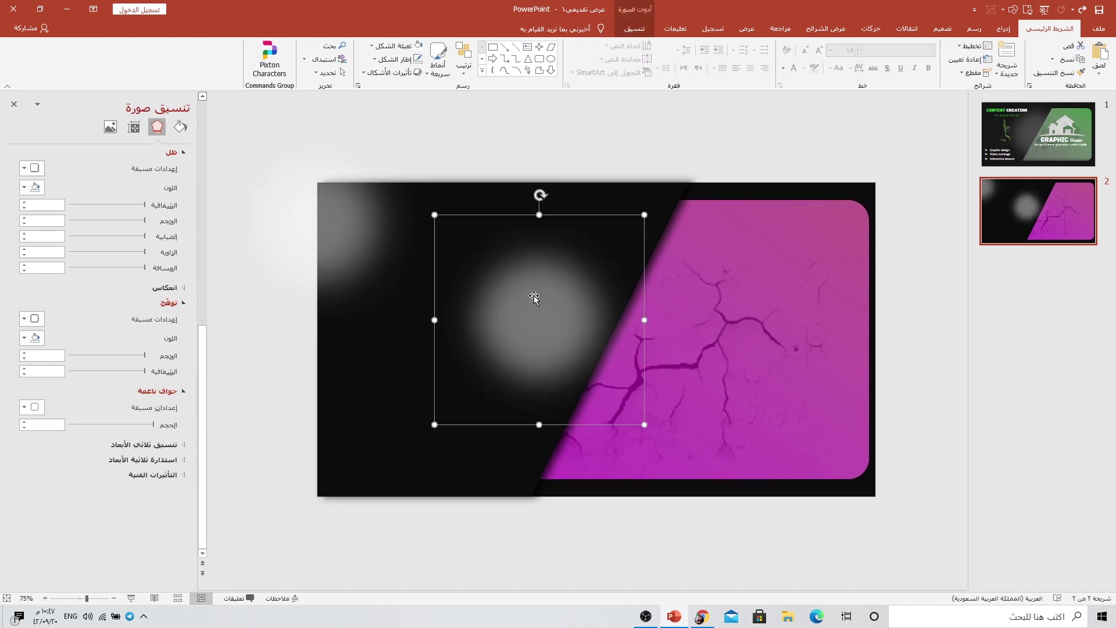
drag(539, 298, 534, 294)
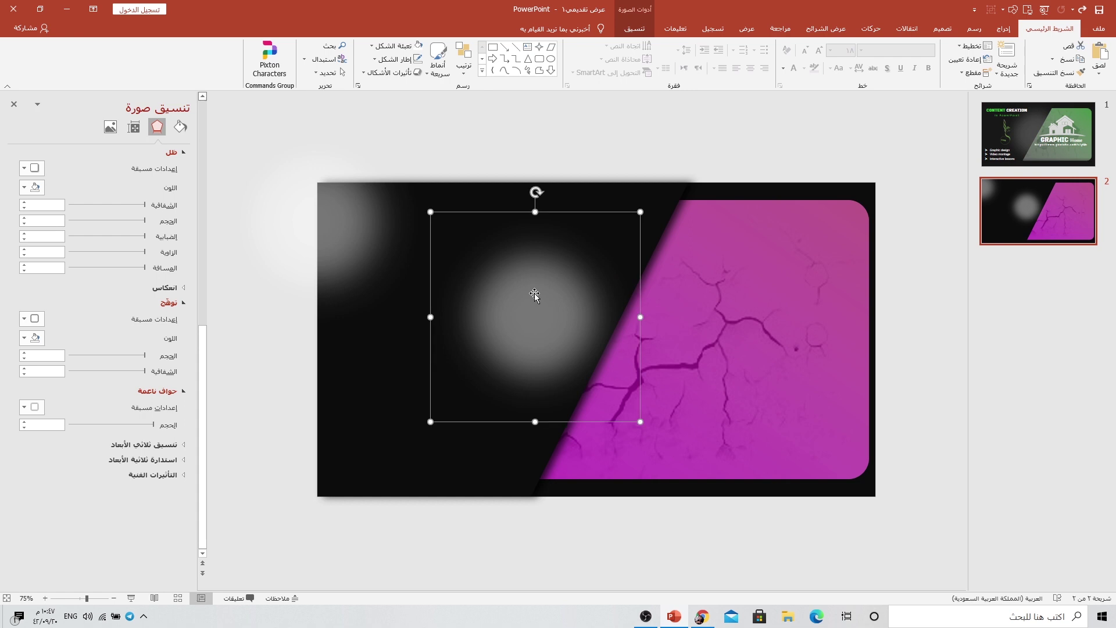
click(1002, 29)
click(931, 58)
Draw a rectangle and rotate it to line up with the magenta panel's diagonal edge
click(878, 100)
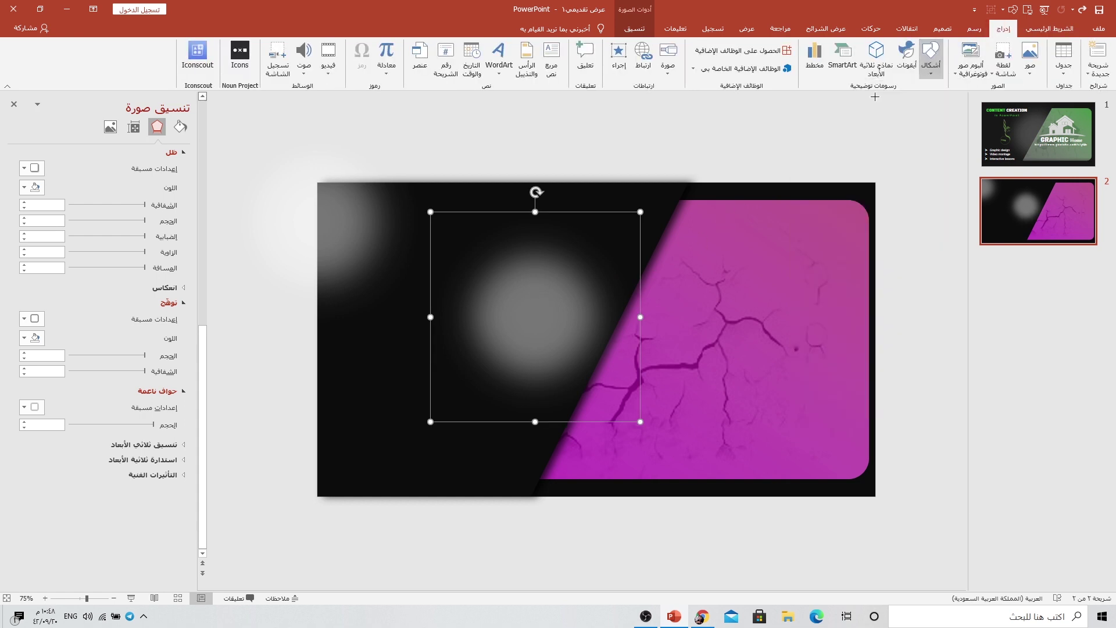
drag(708, 147, 902, 533)
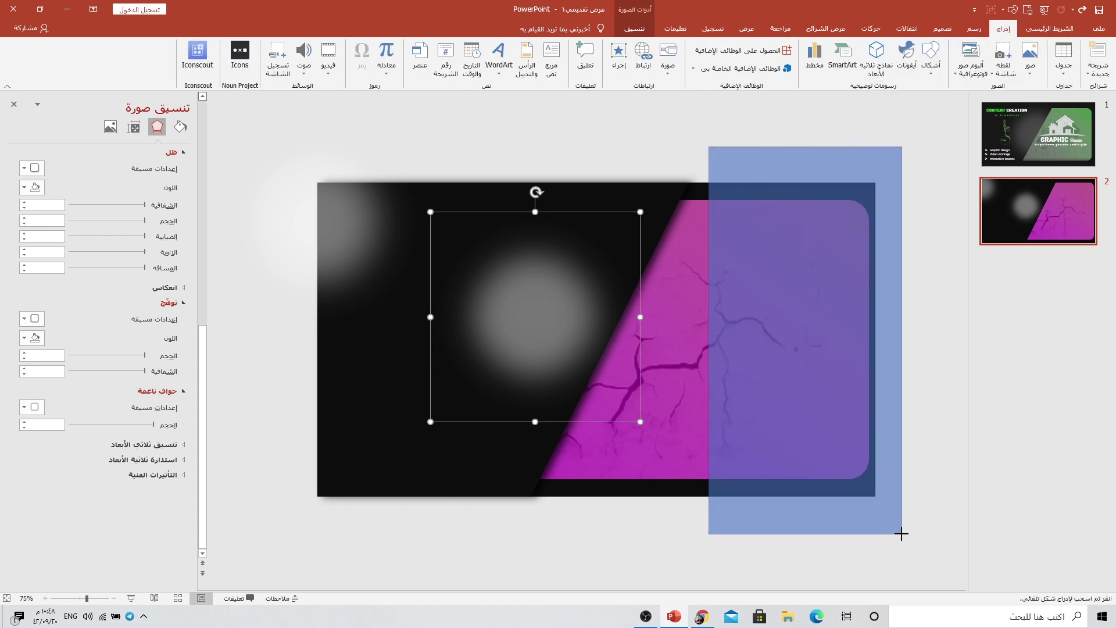
drag(843, 355, 773, 379)
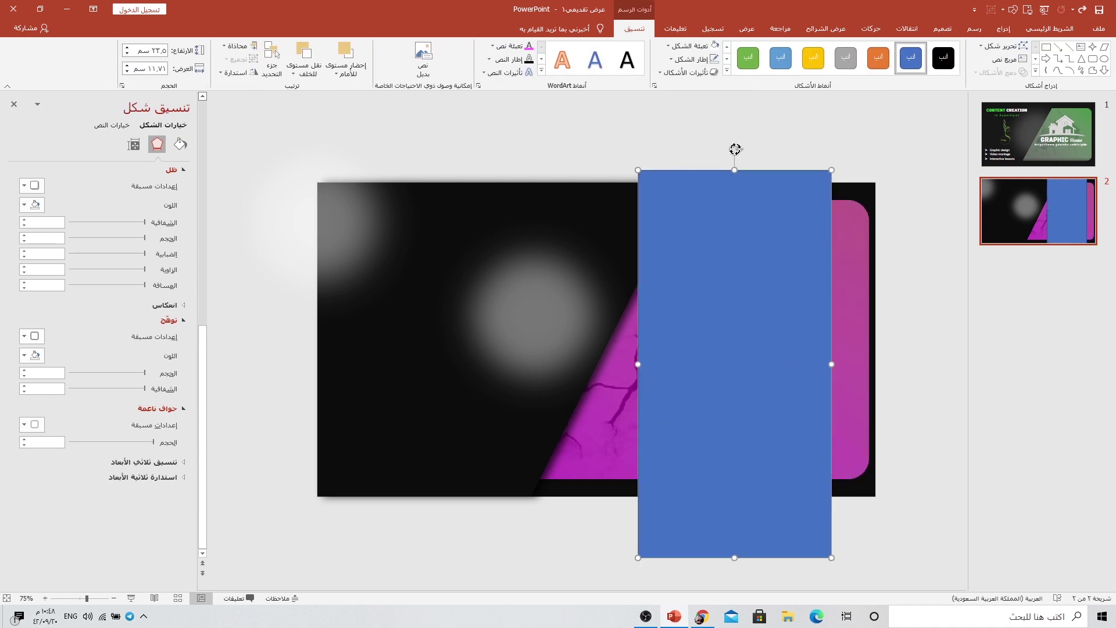
drag(734, 148, 839, 157)
drag(737, 274, 707, 285)
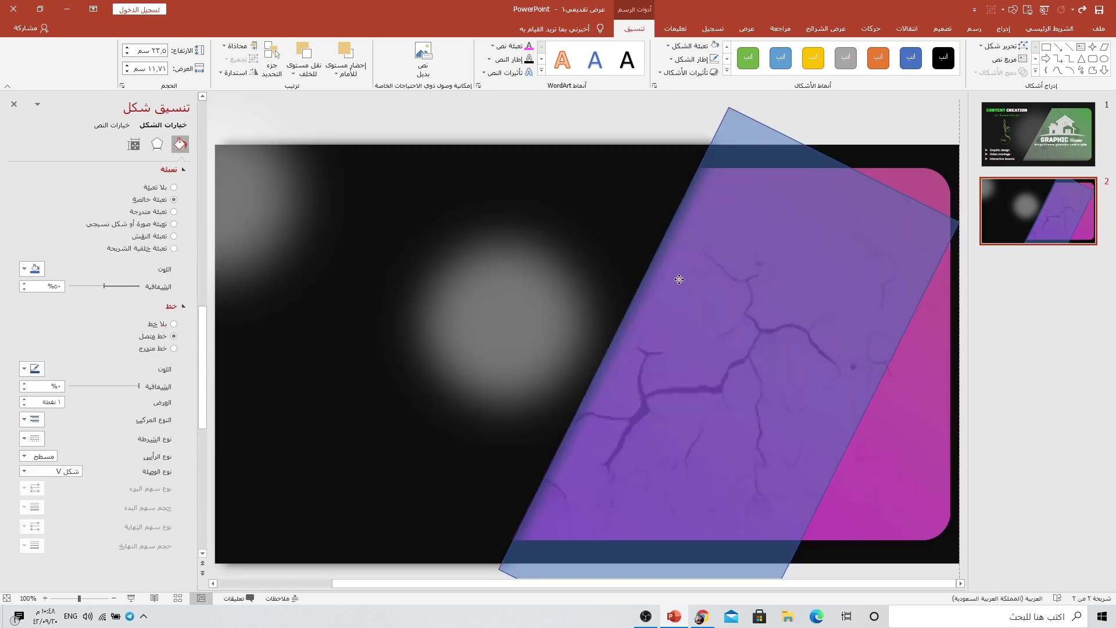
click(679, 279)
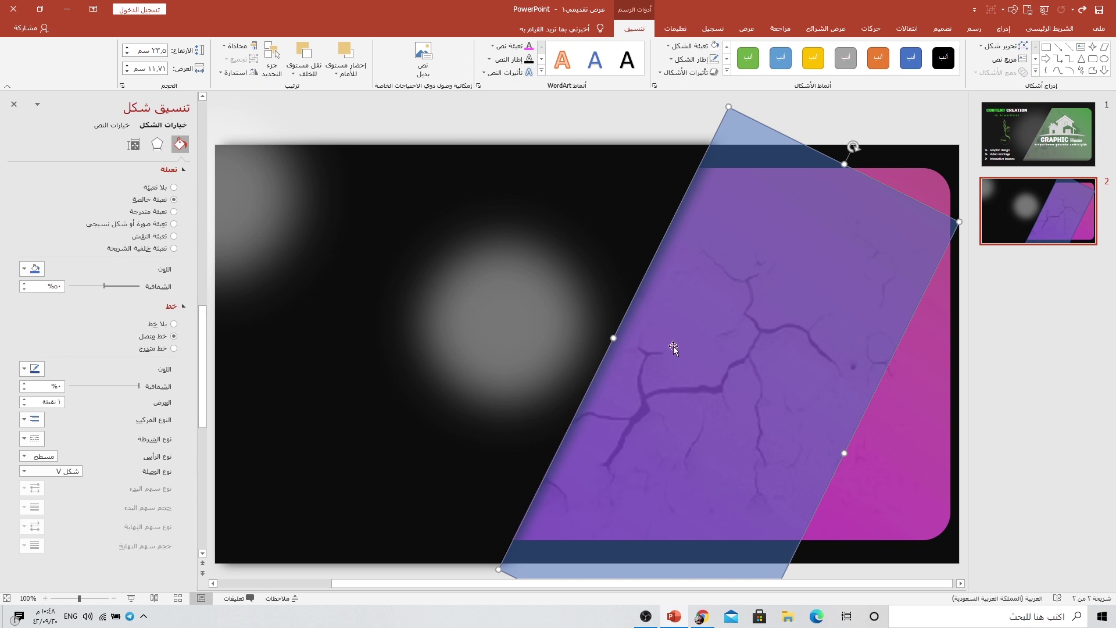
drag(672, 347, 572, 326)
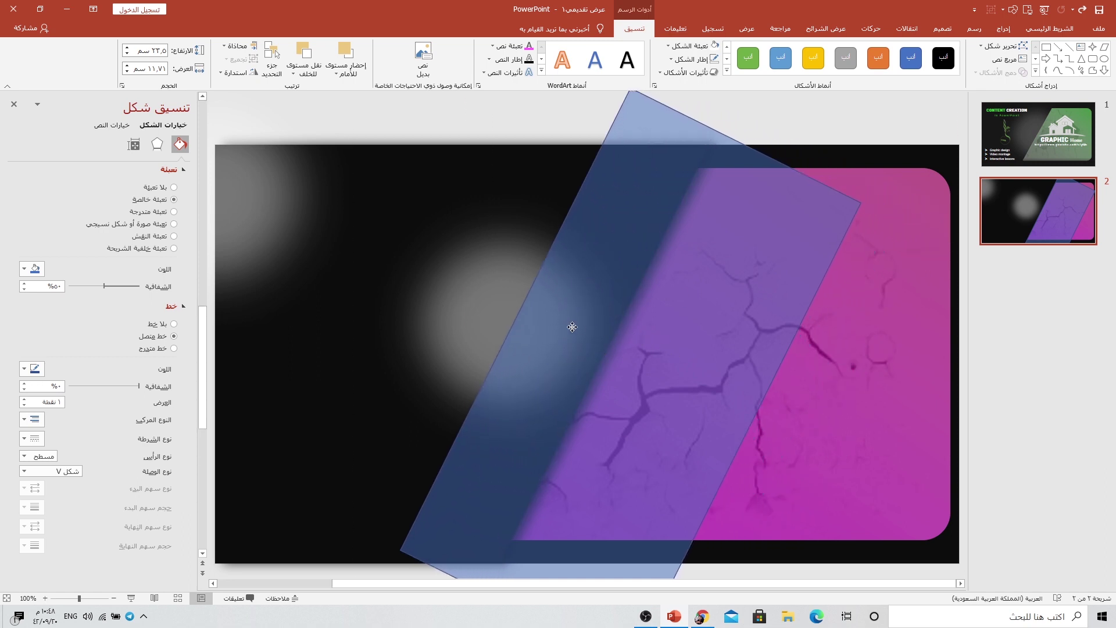
drag(571, 327, 568, 328)
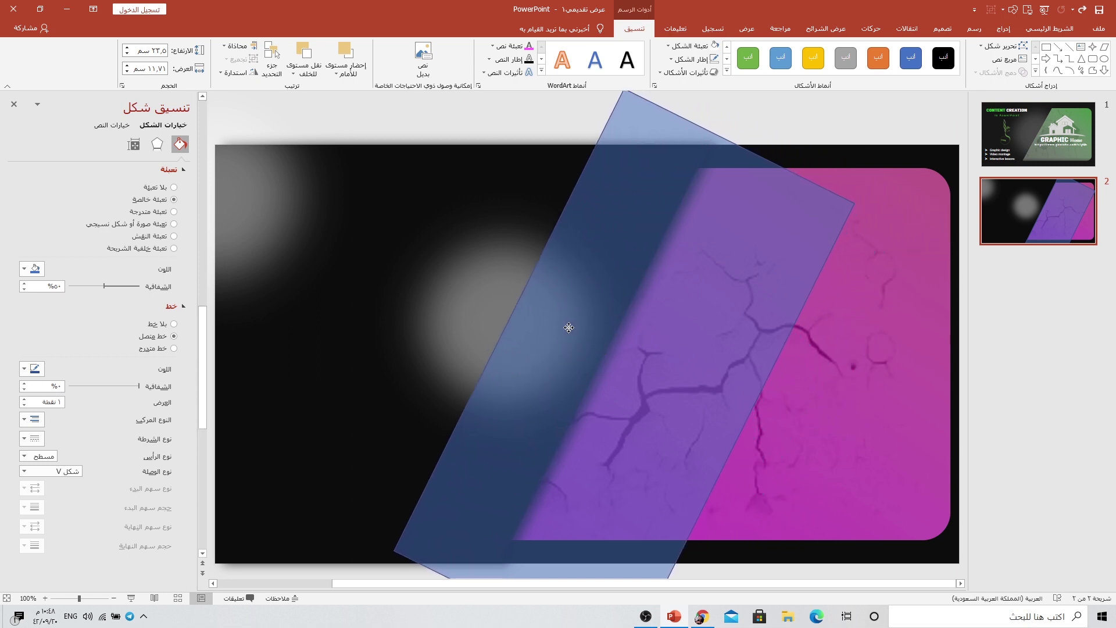
Subtract the tilted rectangle from the middle glow picture with Merge Shapes
click(462, 315)
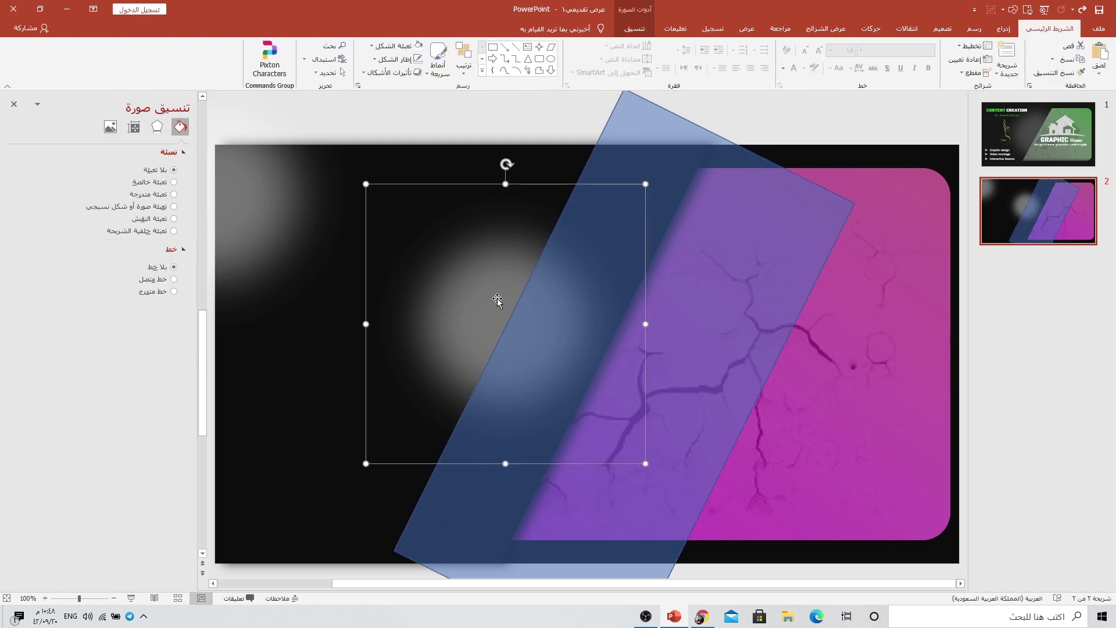
shift+click(689, 291)
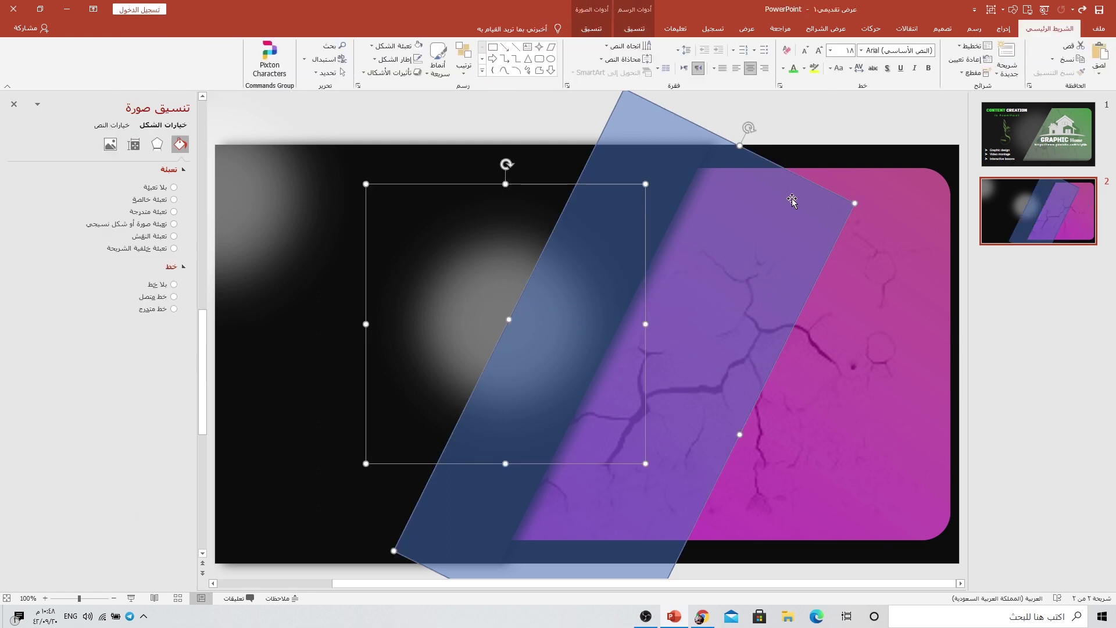
click(633, 28)
click(974, 73)
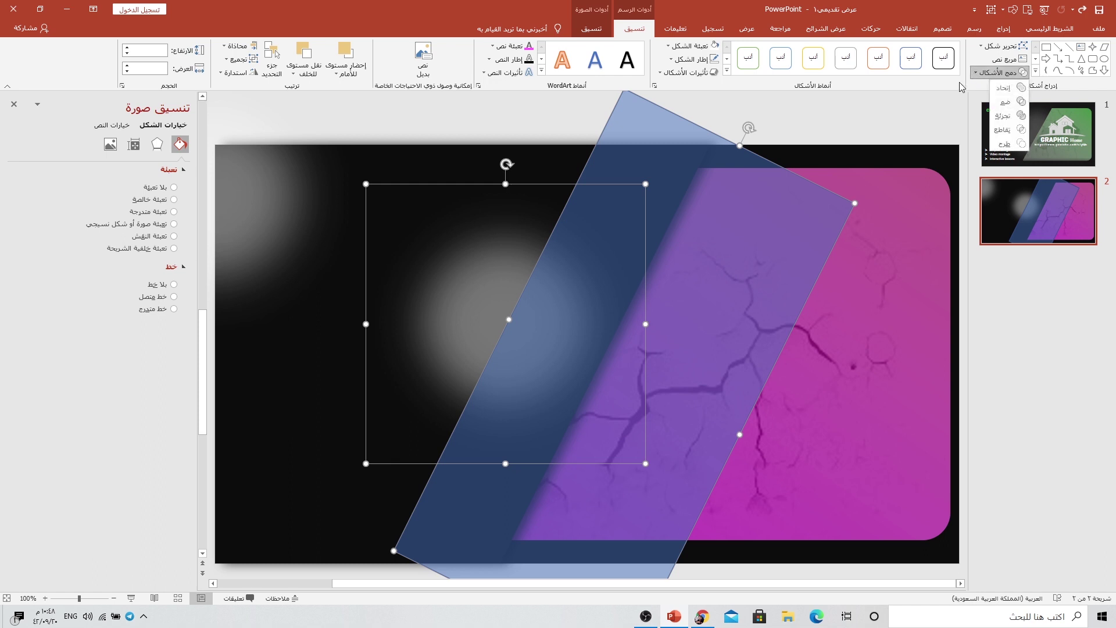
click(1005, 145)
click(1007, 145)
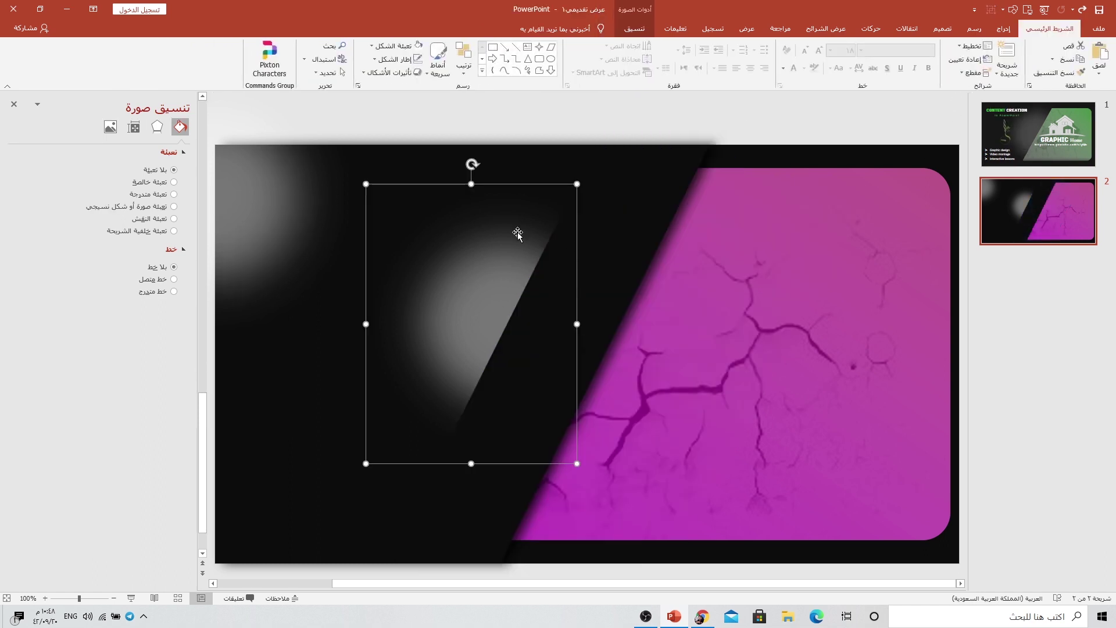
Shift the cut glow slightly down and right and delete the top-left glow shape
mouse_move(480, 287)
mouse_down()
mouse_move(518, 324)
mouse_move(562, 326)
mouse_up()
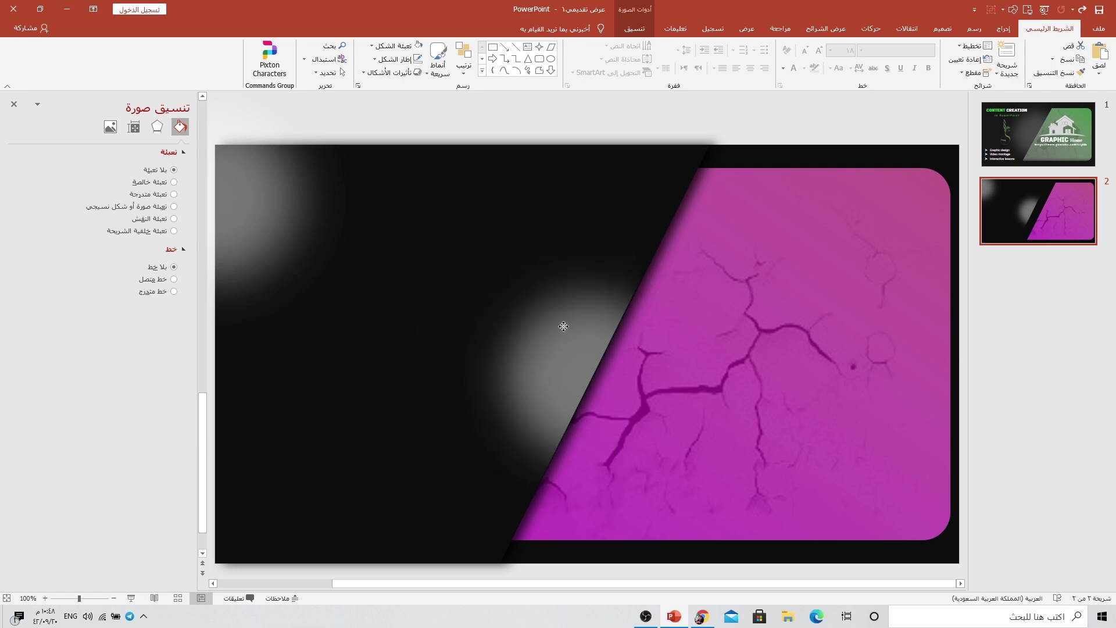
drag(565, 326, 568, 329)
ctrl+scroll(569, 329, down, 4)
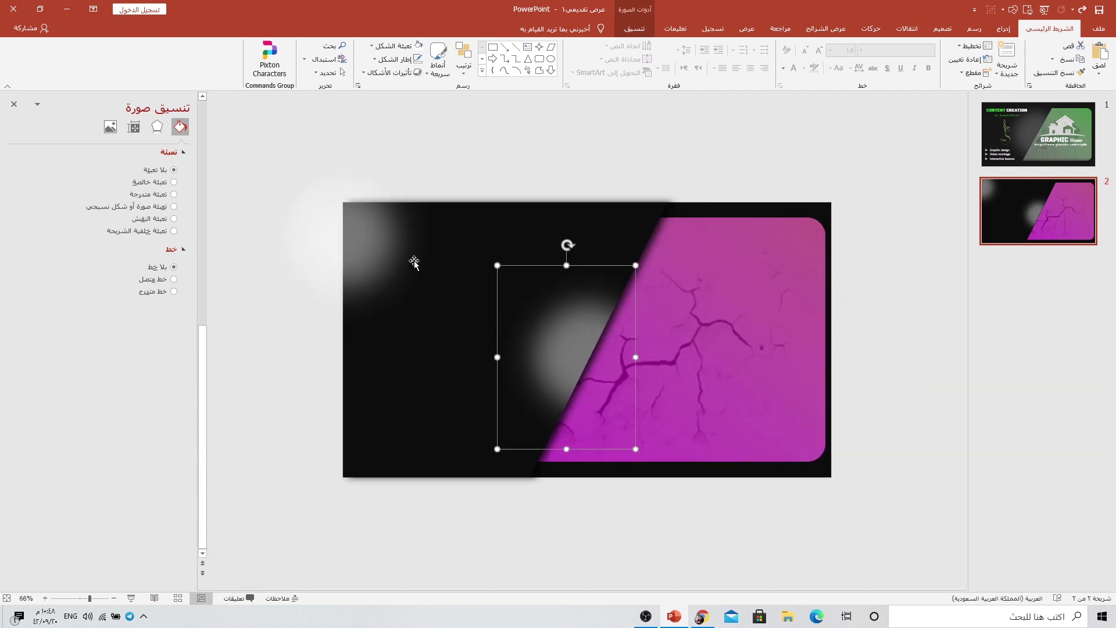
click(383, 246)
key(Delete)
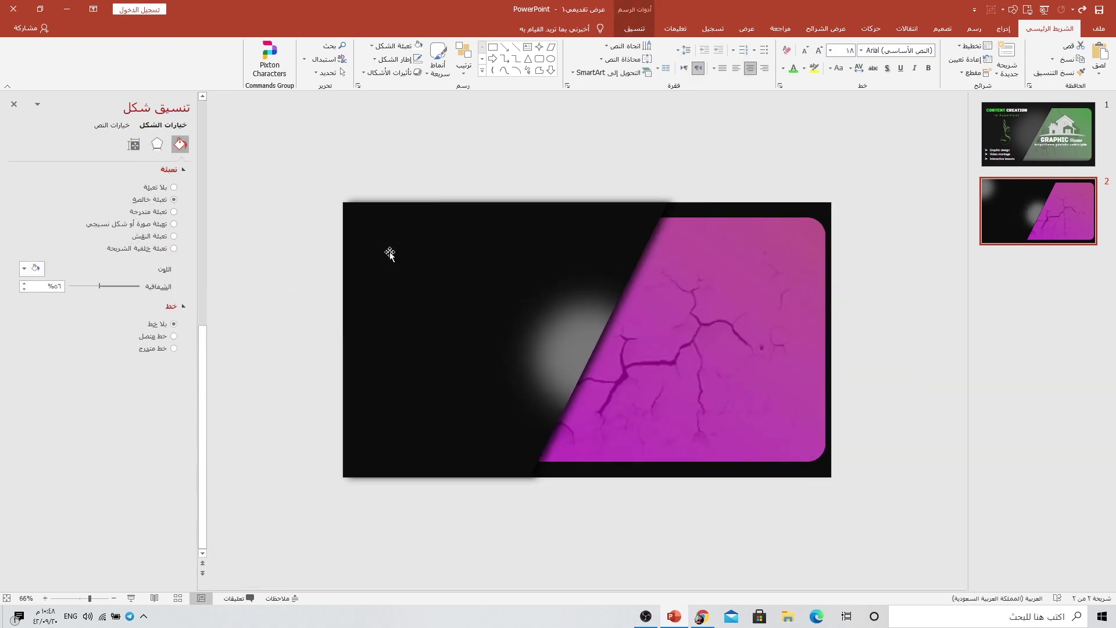
click(575, 322)
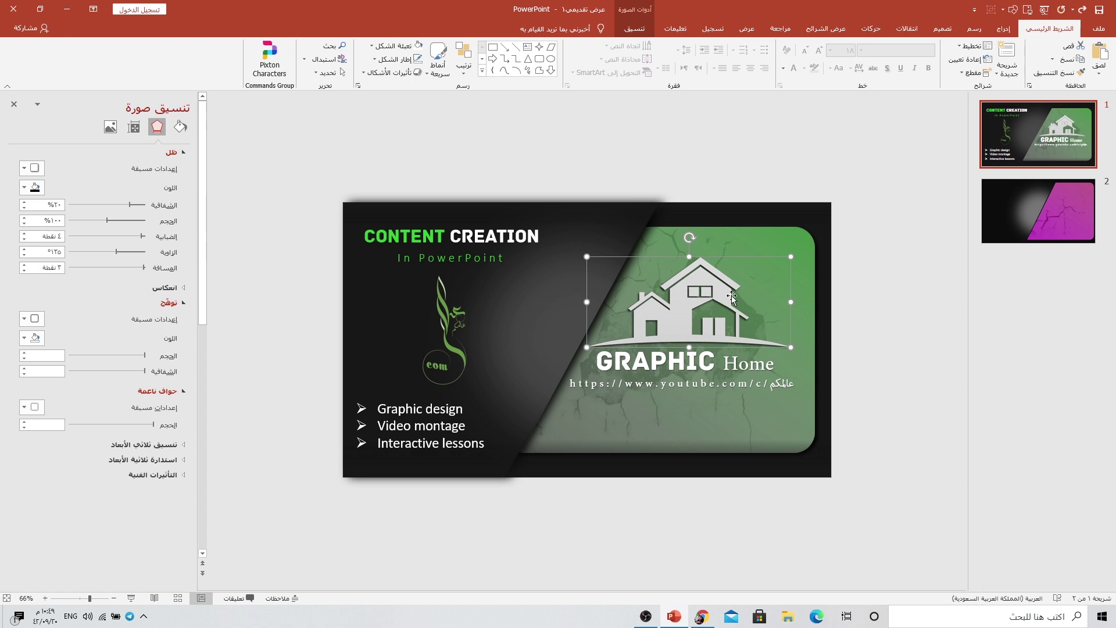
Paste the house logo onto slide 2's magenta panel
click(1045, 209)
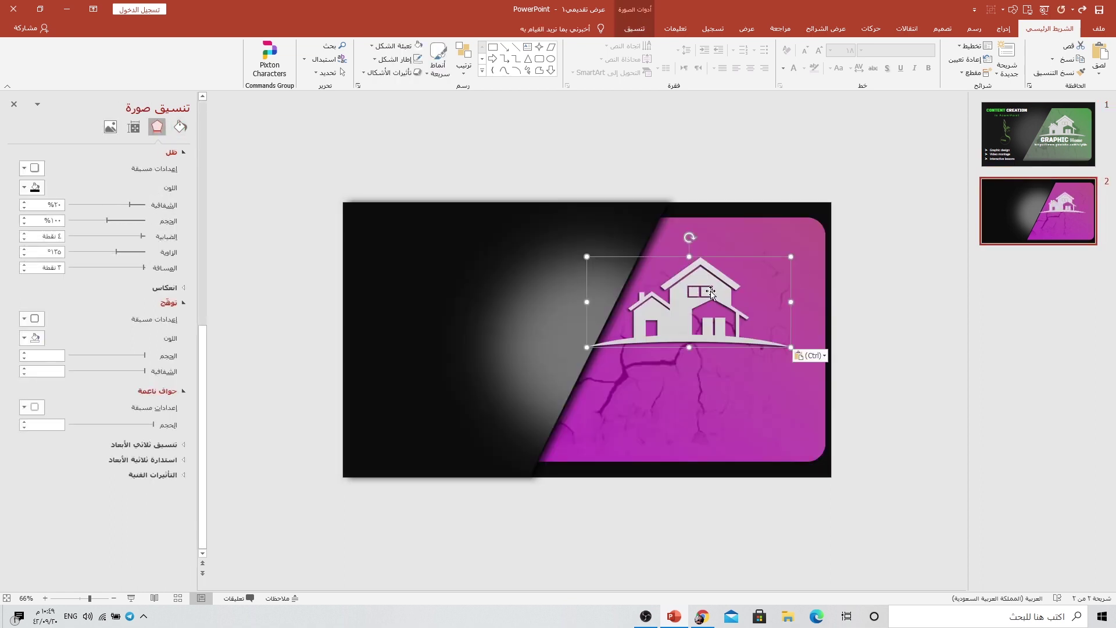
drag(696, 295, 737, 270)
drag(737, 271, 740, 274)
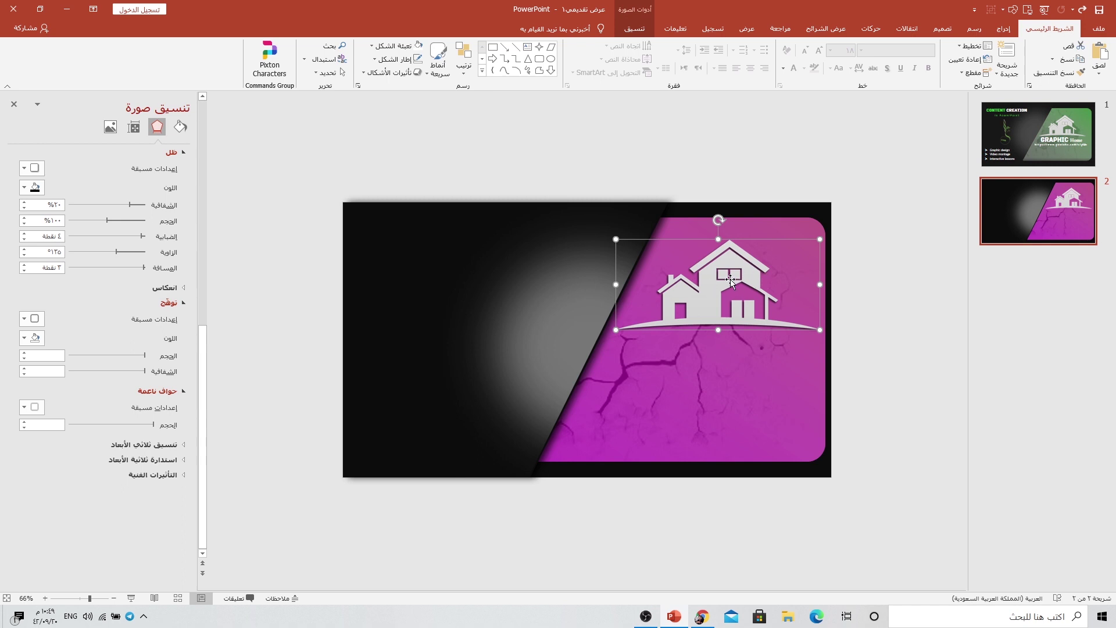
Copy the GRAPHIC Home title and web address from slide 1 and align them under the logo
click(1038, 134)
click(687, 371)
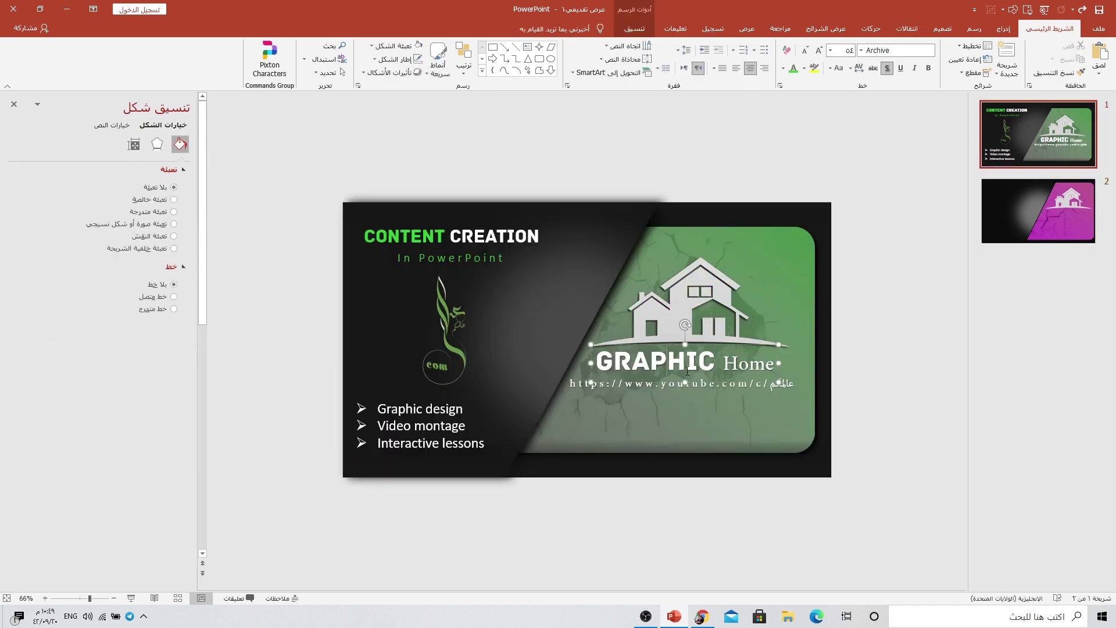
shift+click(576, 381)
key(ctrl+c)
click(1038, 211)
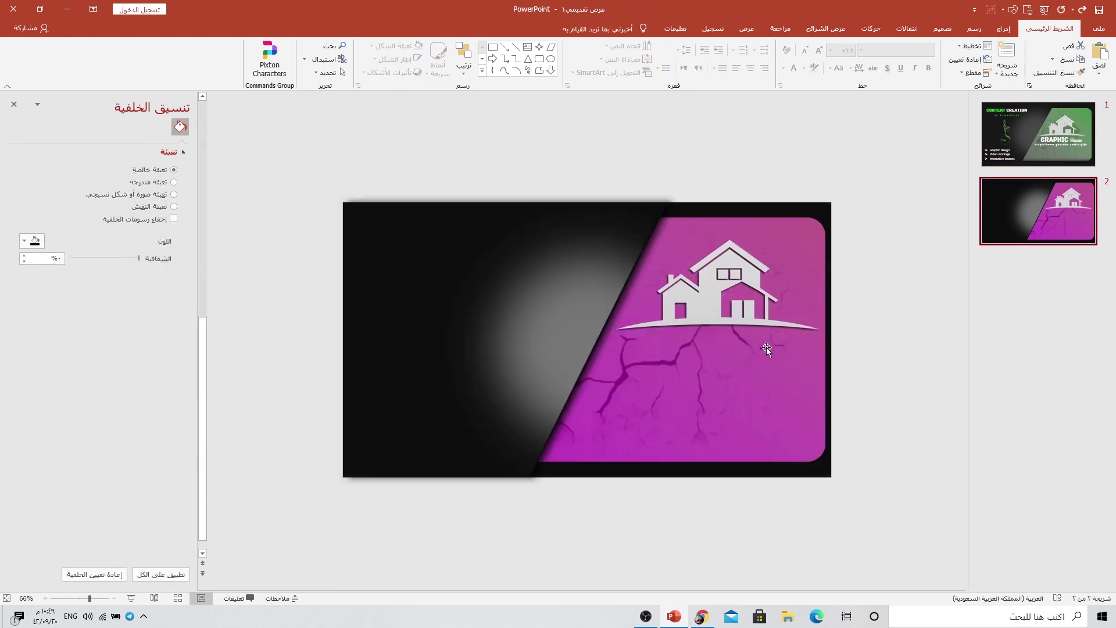
key(ctrl+v)
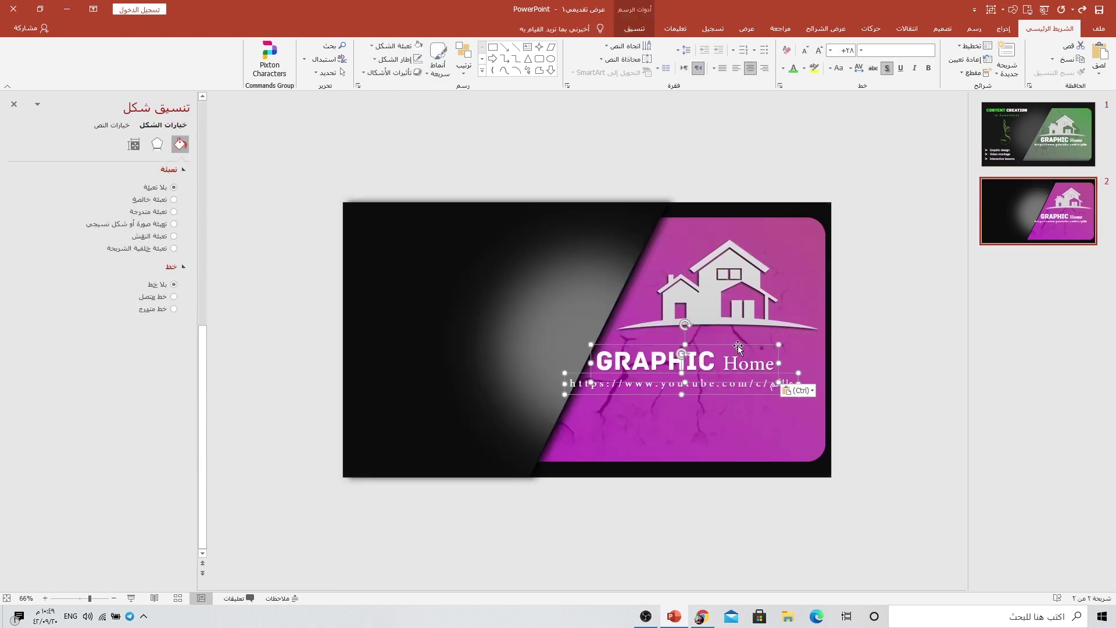
drag(738, 346, 763, 333)
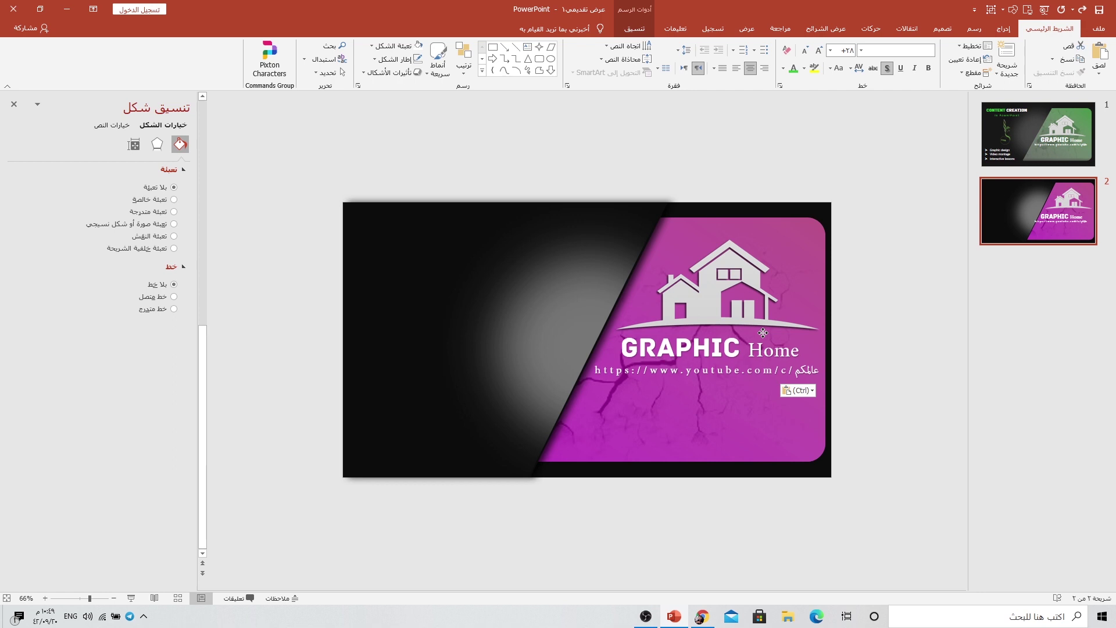
click(754, 333)
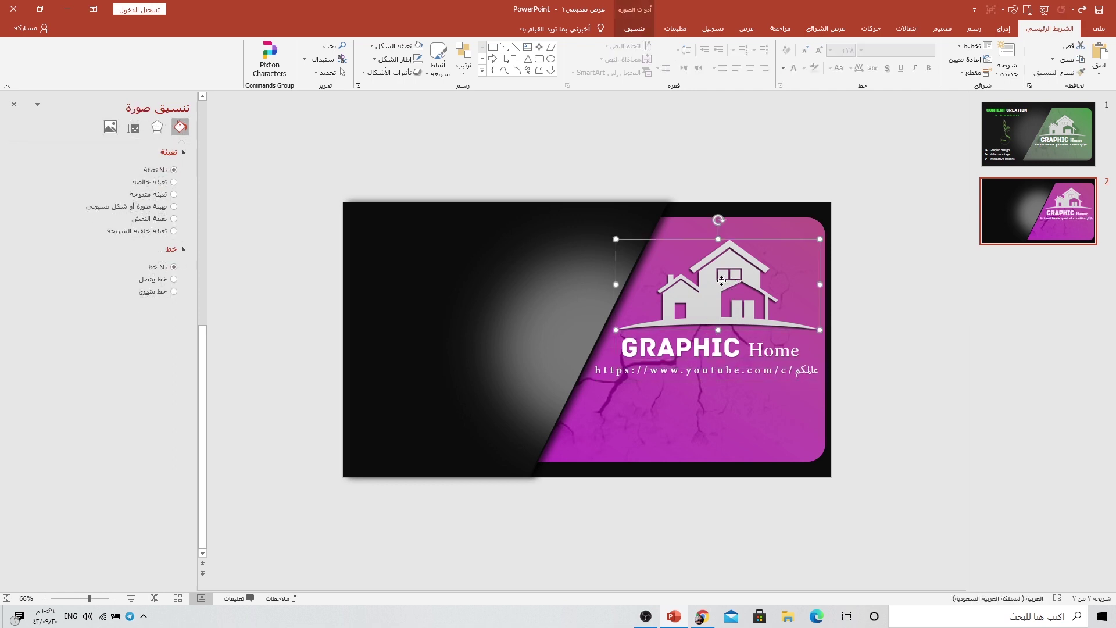
drag(723, 280, 715, 283)
click(1009, 138)
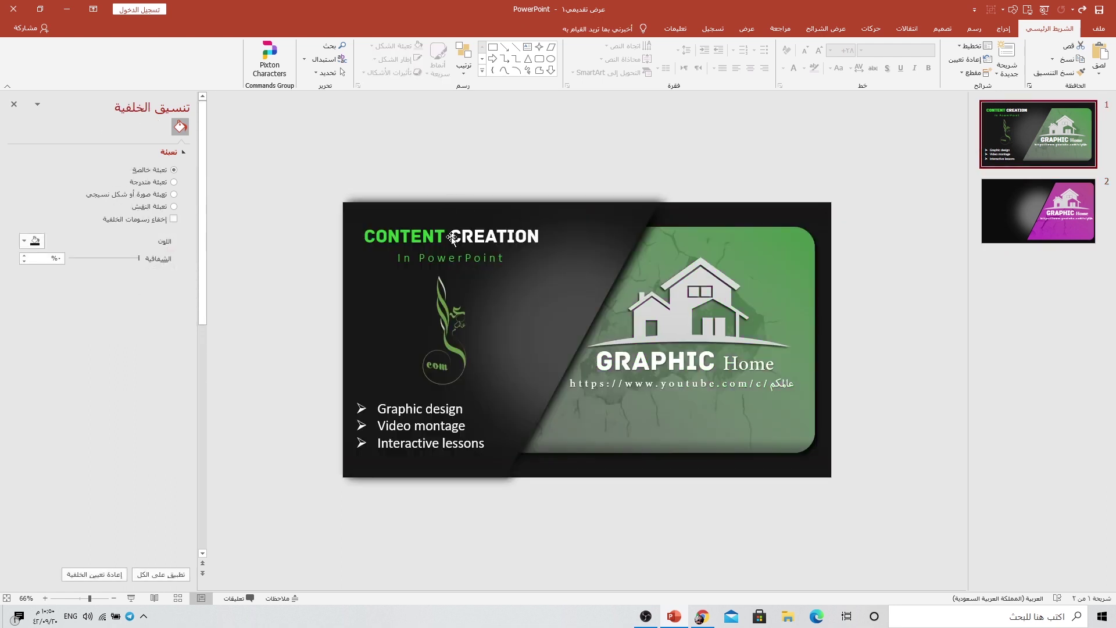
Paste slide 1's CONTENT CREATION heading, subtitle, calligraphy logo and bullet list onto slide 2
click(462, 215)
click(459, 234)
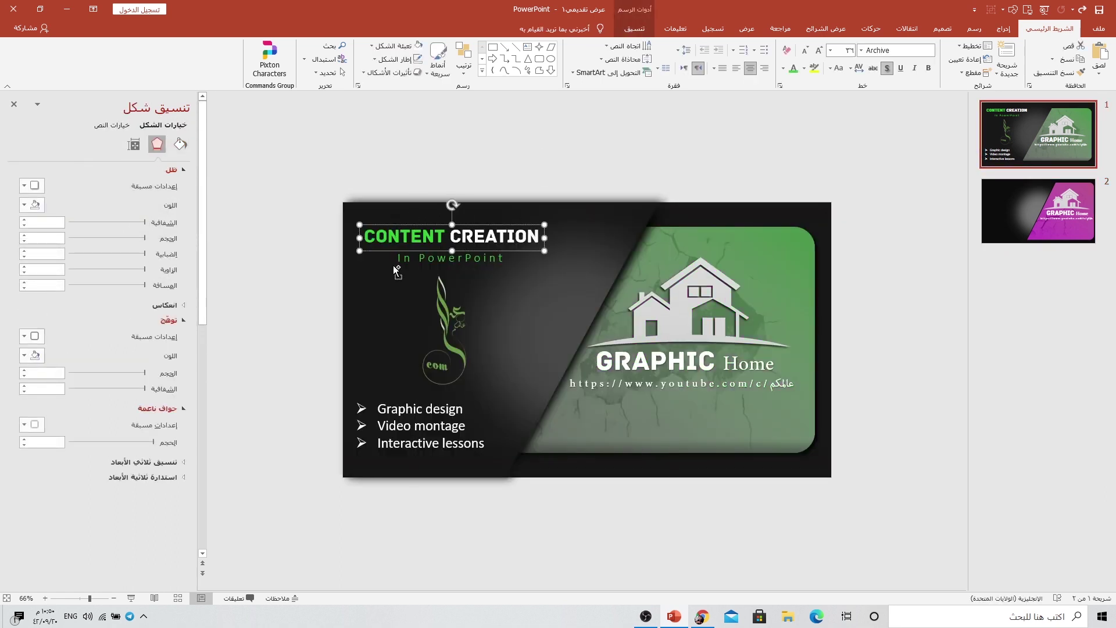
shift+click(411, 260)
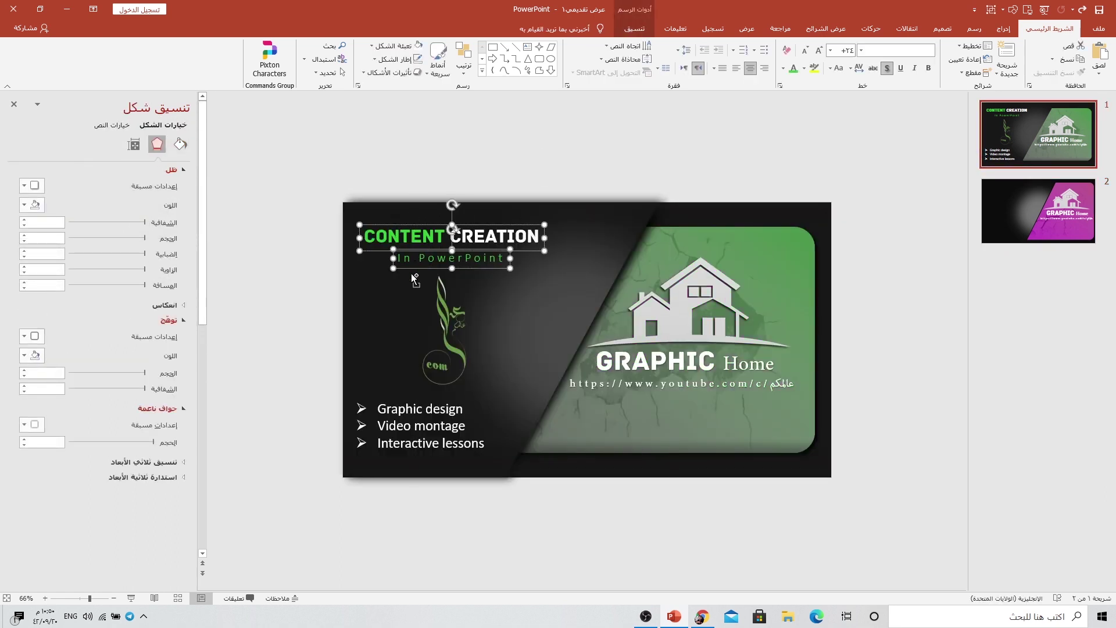
shift+click(449, 331)
shift+click(393, 410)
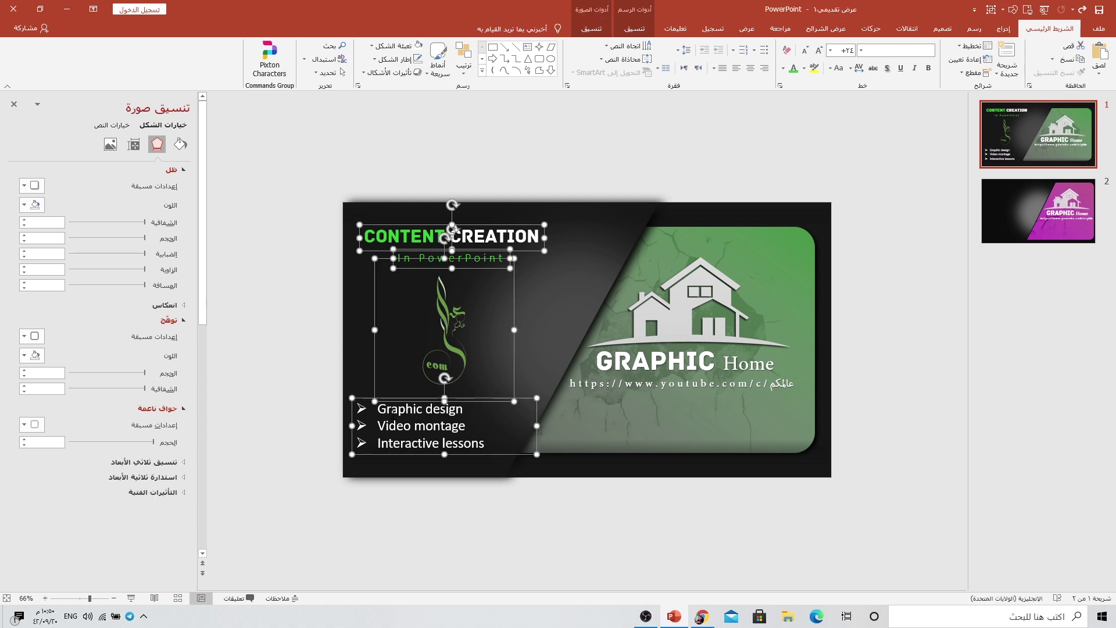
click(1038, 211)
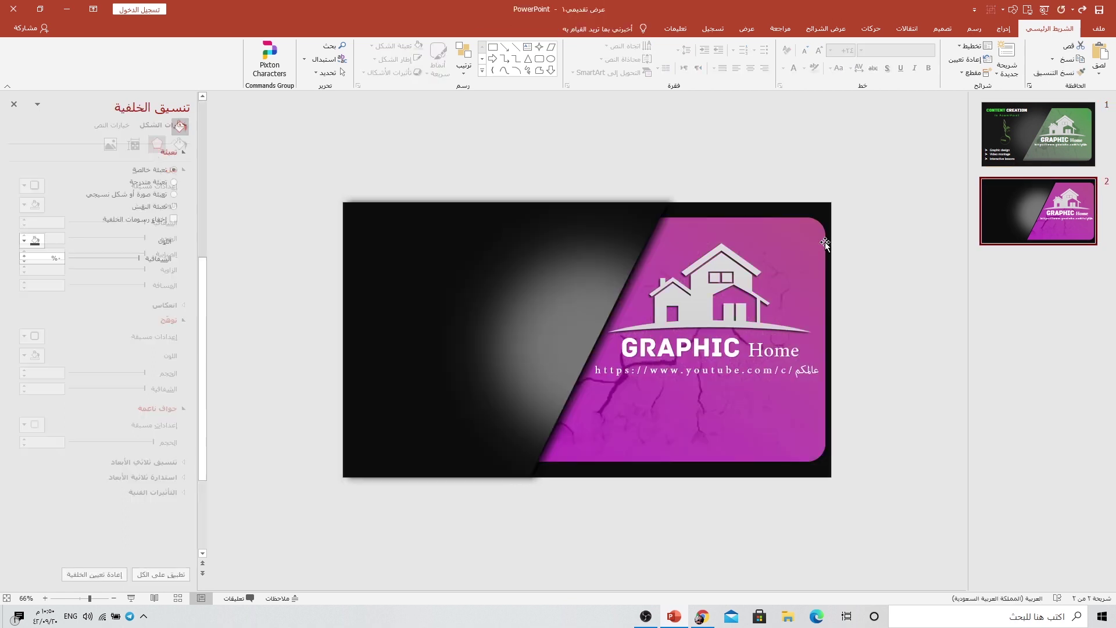
key(ctrl+v)
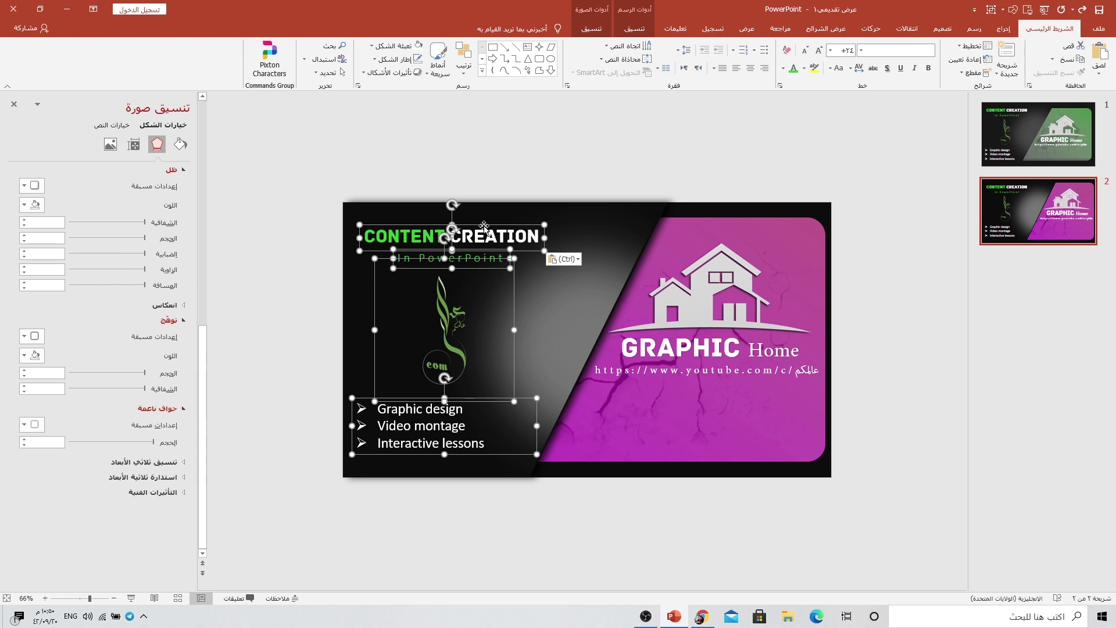
drag(480, 229, 486, 218)
click(459, 181)
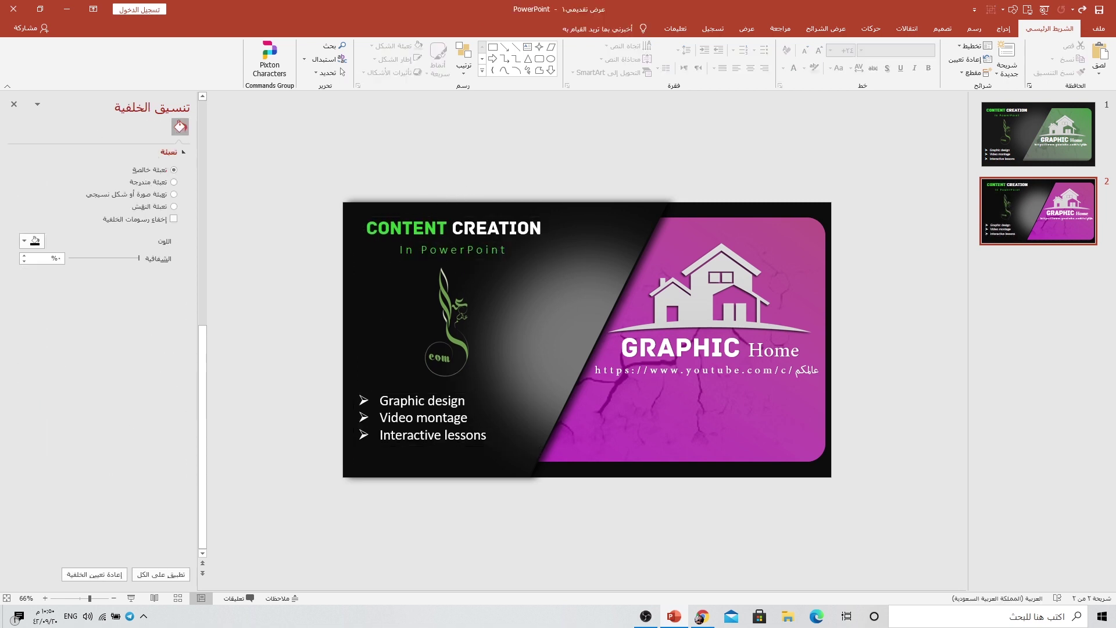
double_click(397, 229)
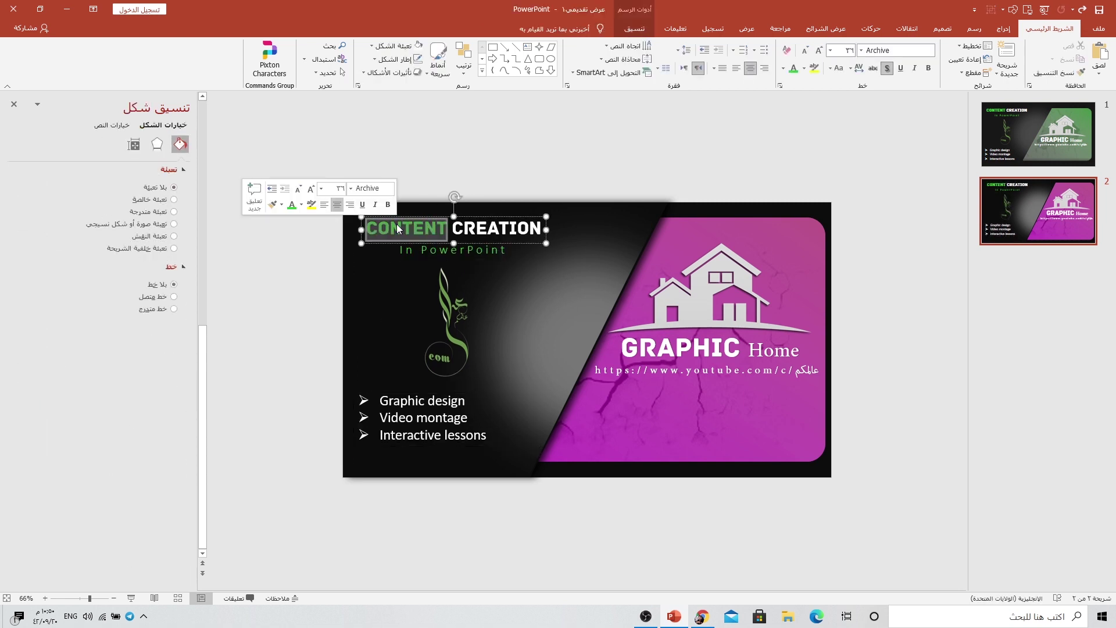
Colour the word CONTENT and the In PowerPoint line with the recent magenta font colour
click(783, 69)
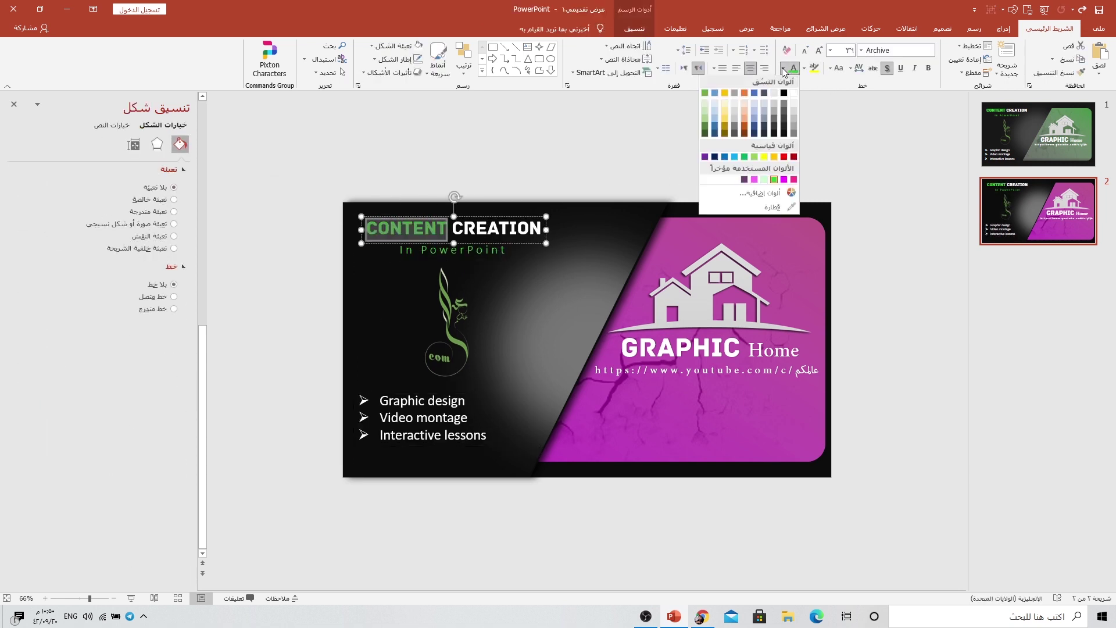
click(793, 181)
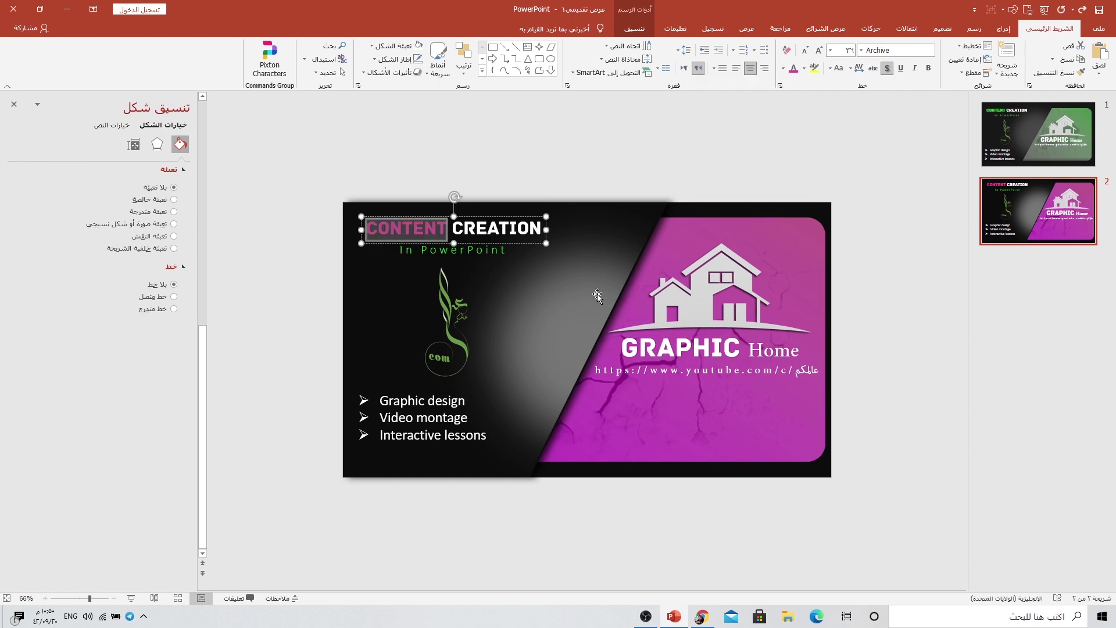
click(407, 251)
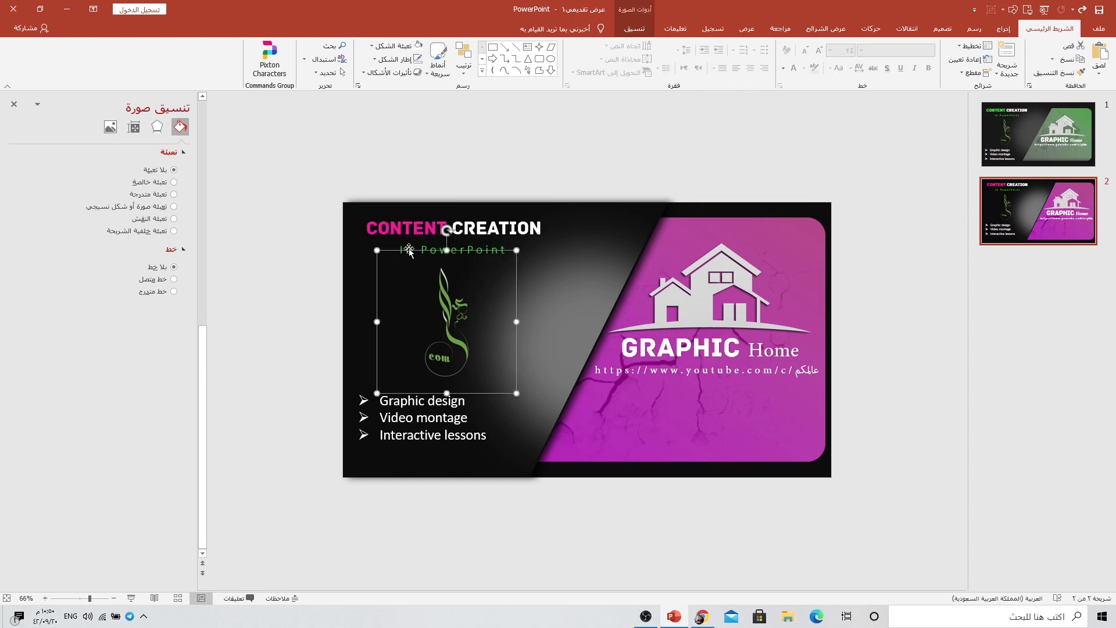
click(406, 251)
double_click(407, 251)
triple_click(407, 251)
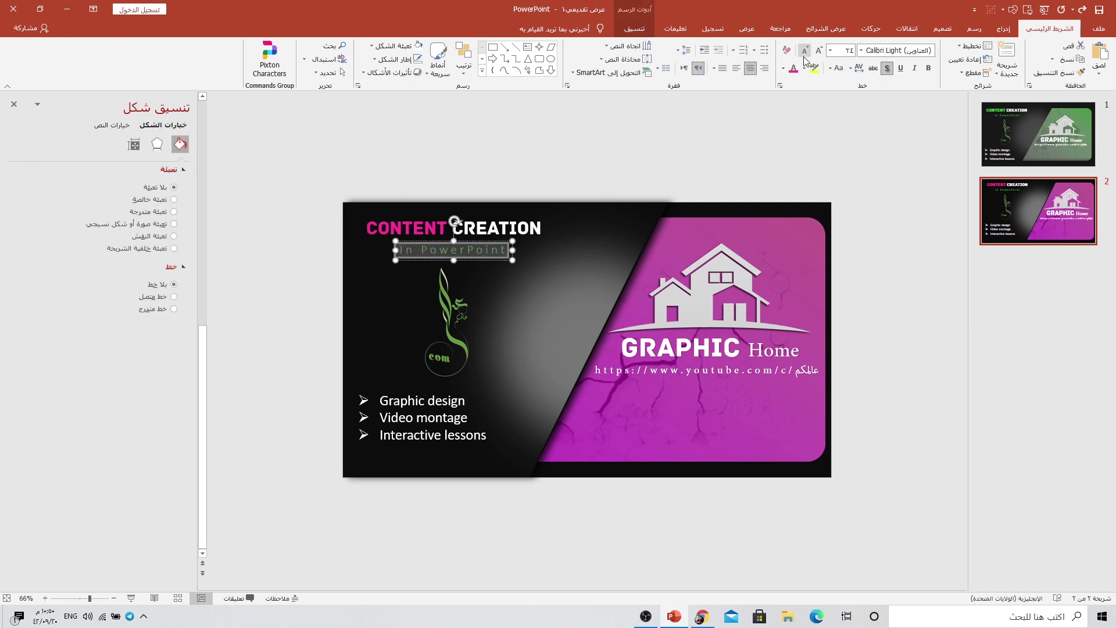
click(445, 291)
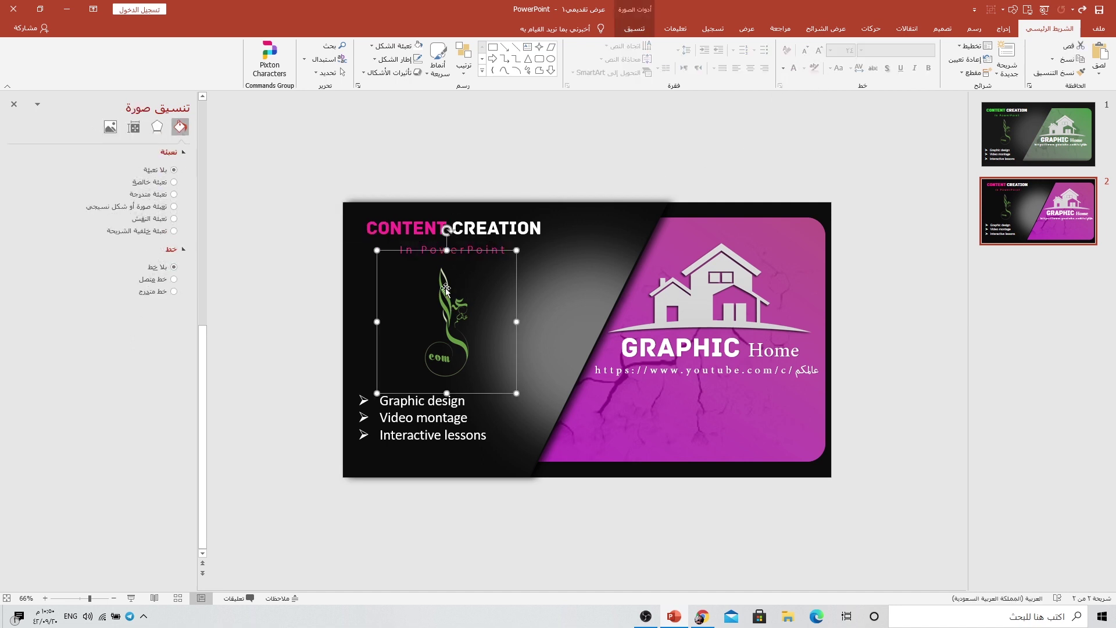
click(634, 28)
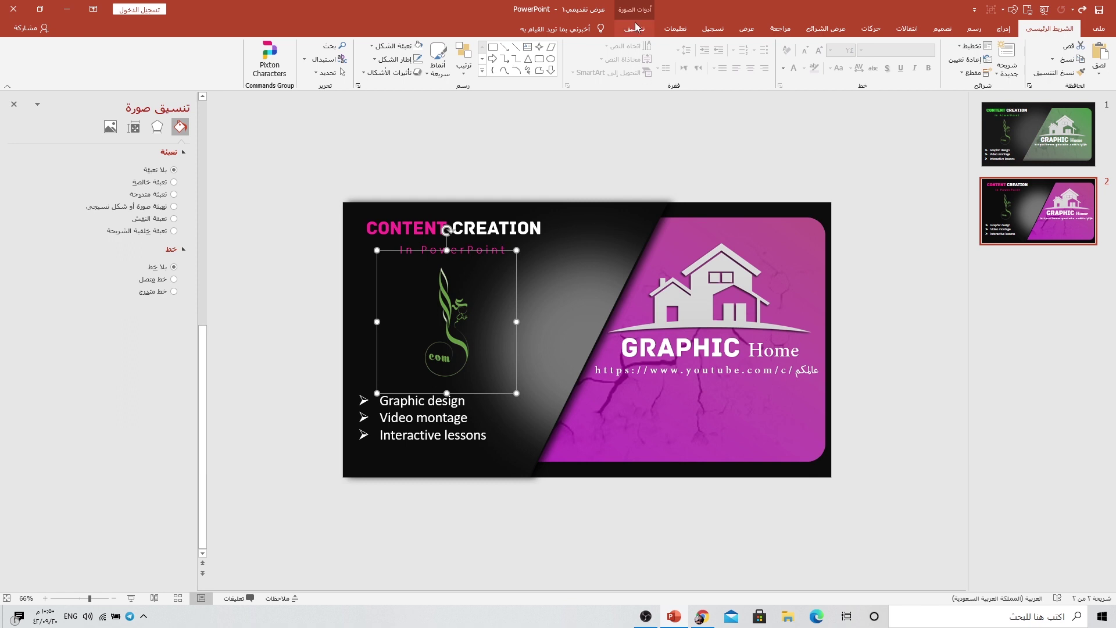
Recolour the calligraphy logo orange and raise its brightness by 40%
click(1043, 73)
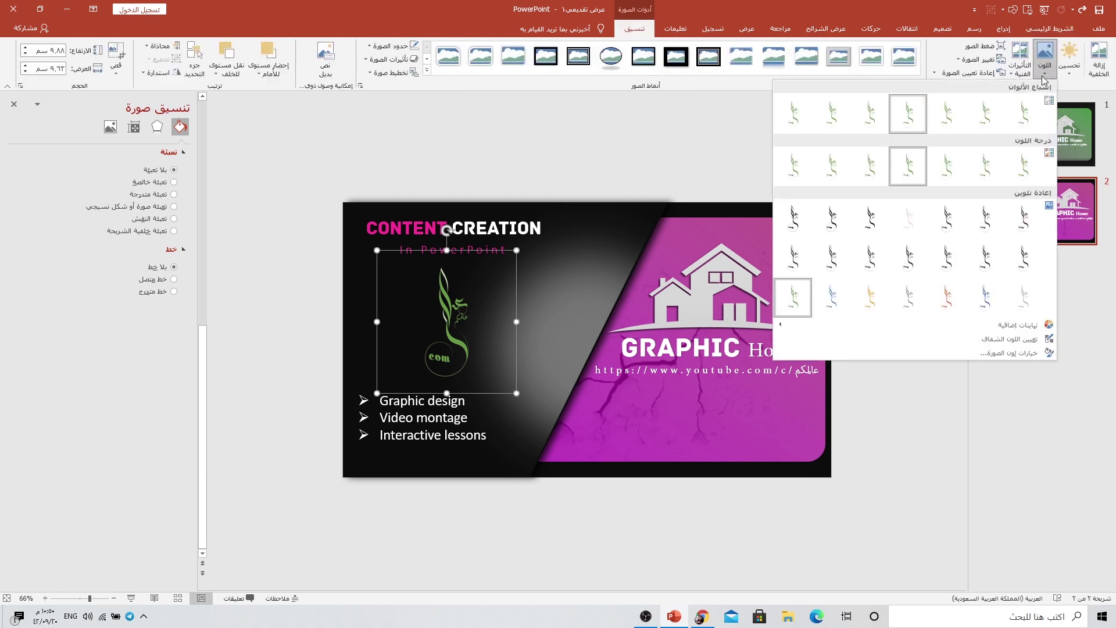
click(959, 290)
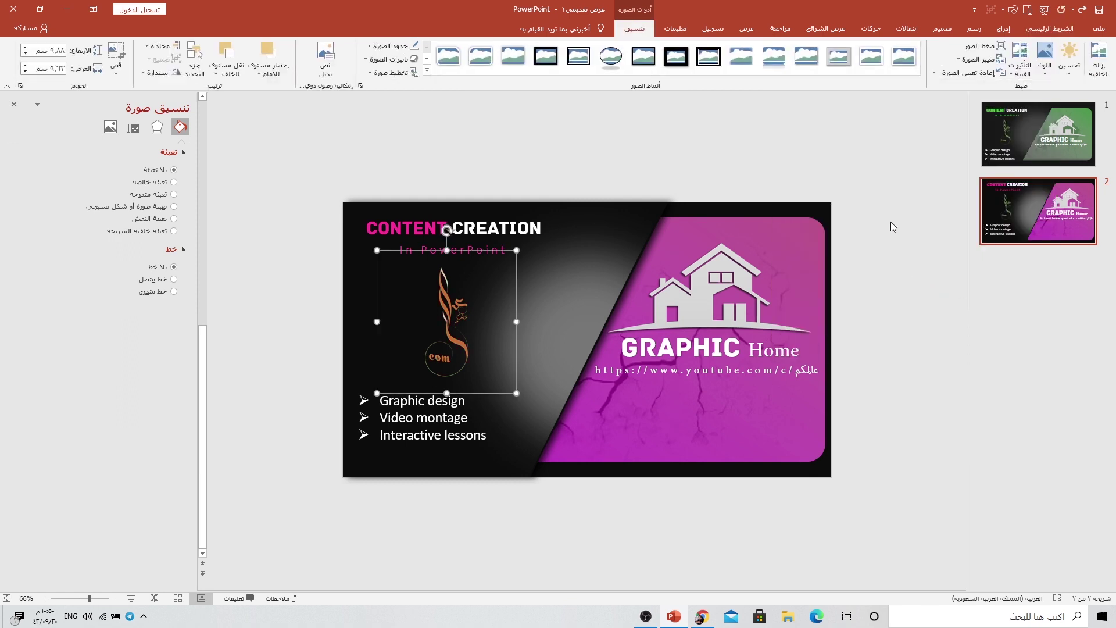
click(1077, 80)
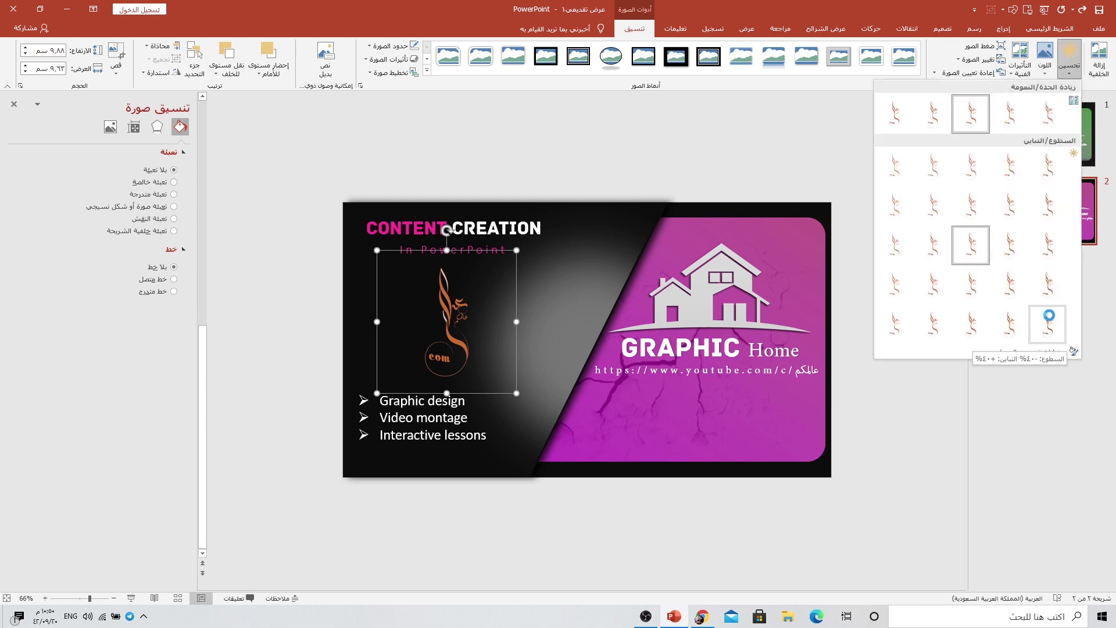
click(880, 250)
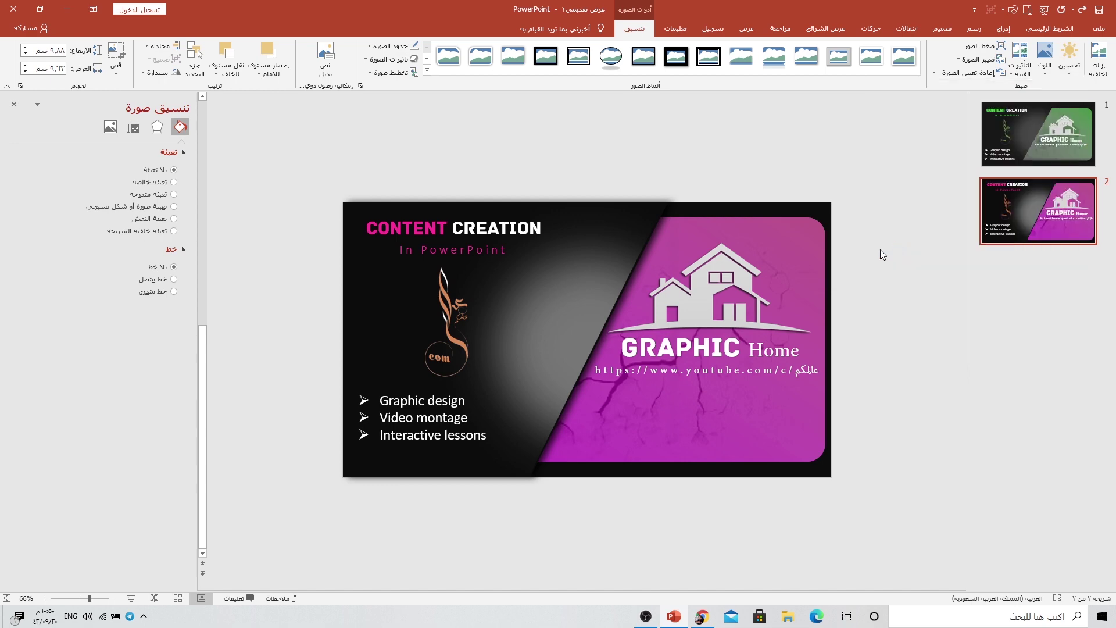
Deselect the logo and start the slide show from slide 2 with Shift+F5
click(472, 485)
key(shift+F5)
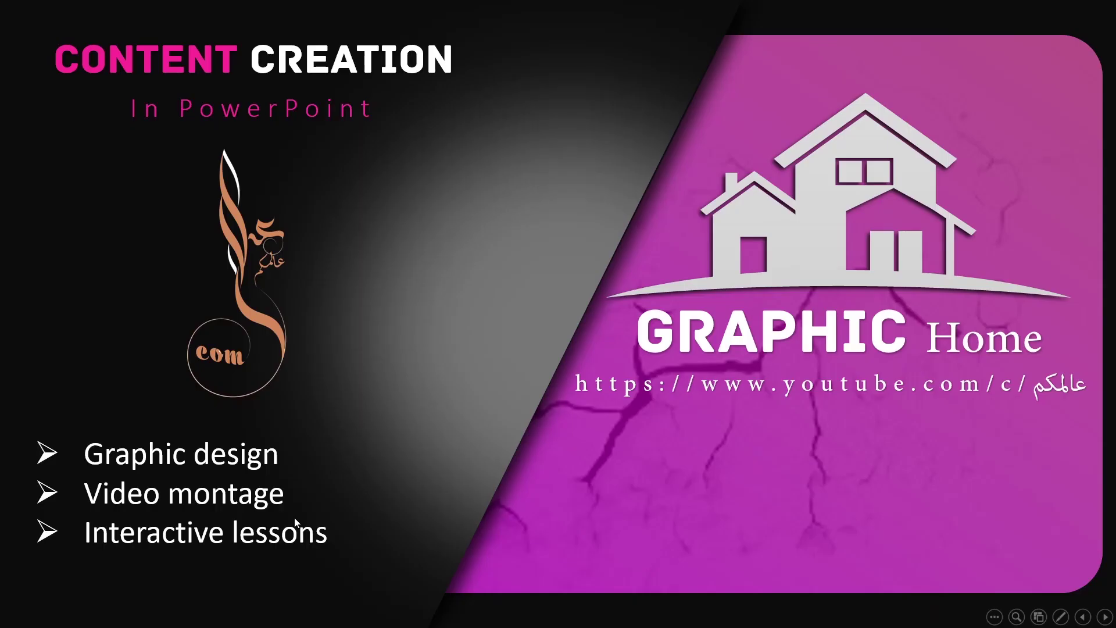